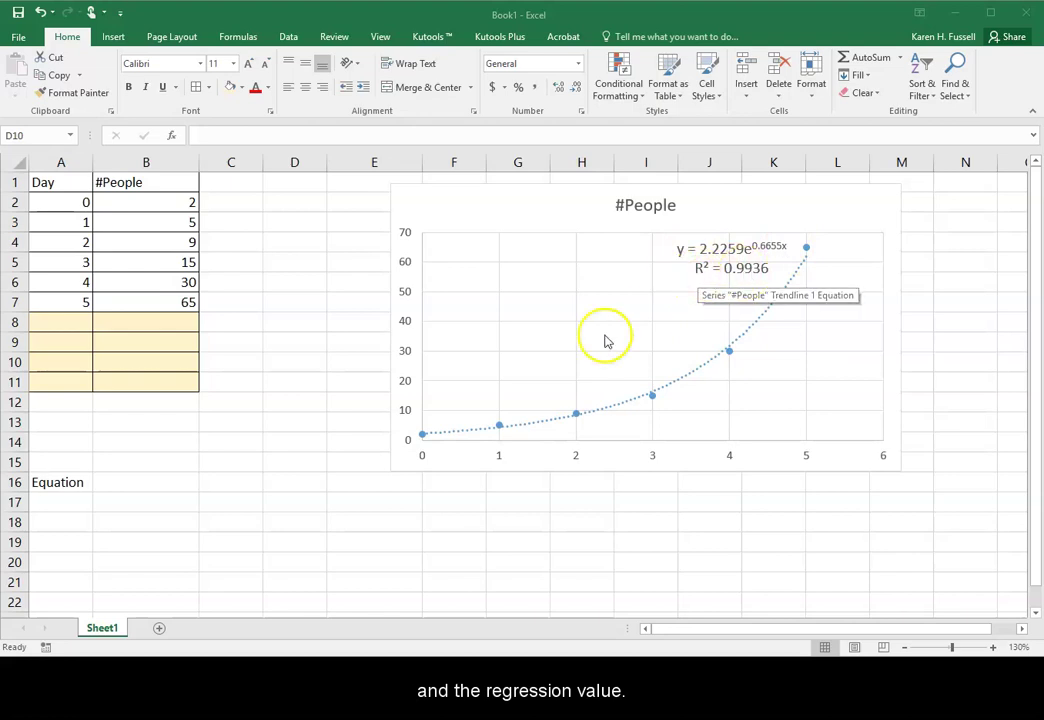
Enter the general exponential model Q=A(1+r)^t in cell B16.
click(135, 482)
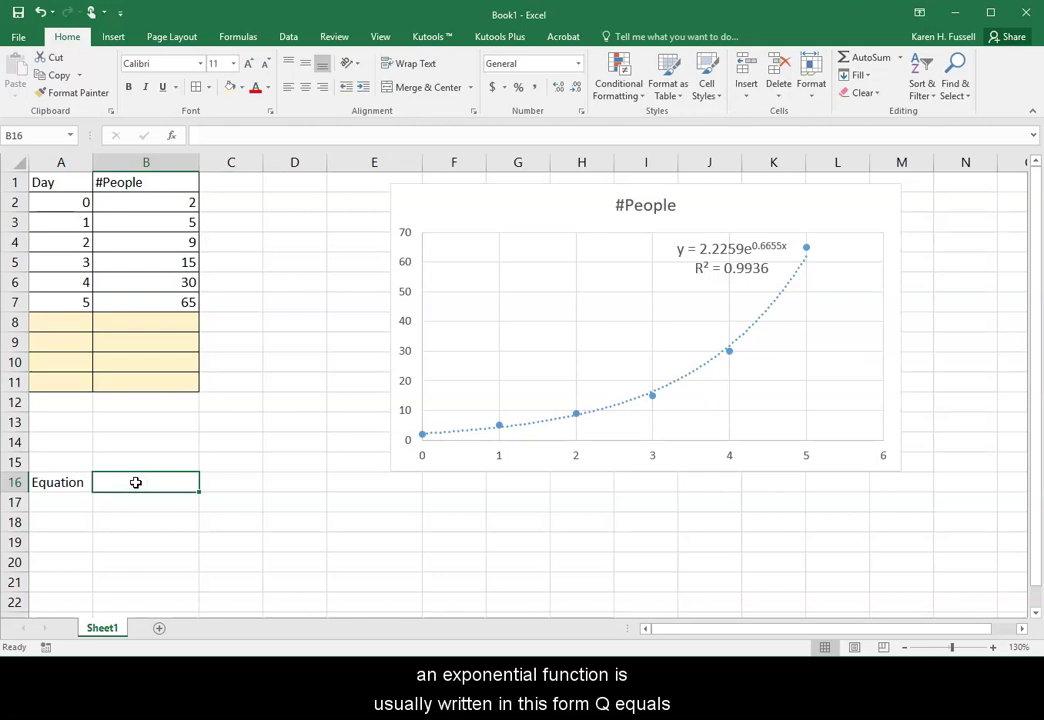
text(Q=A()
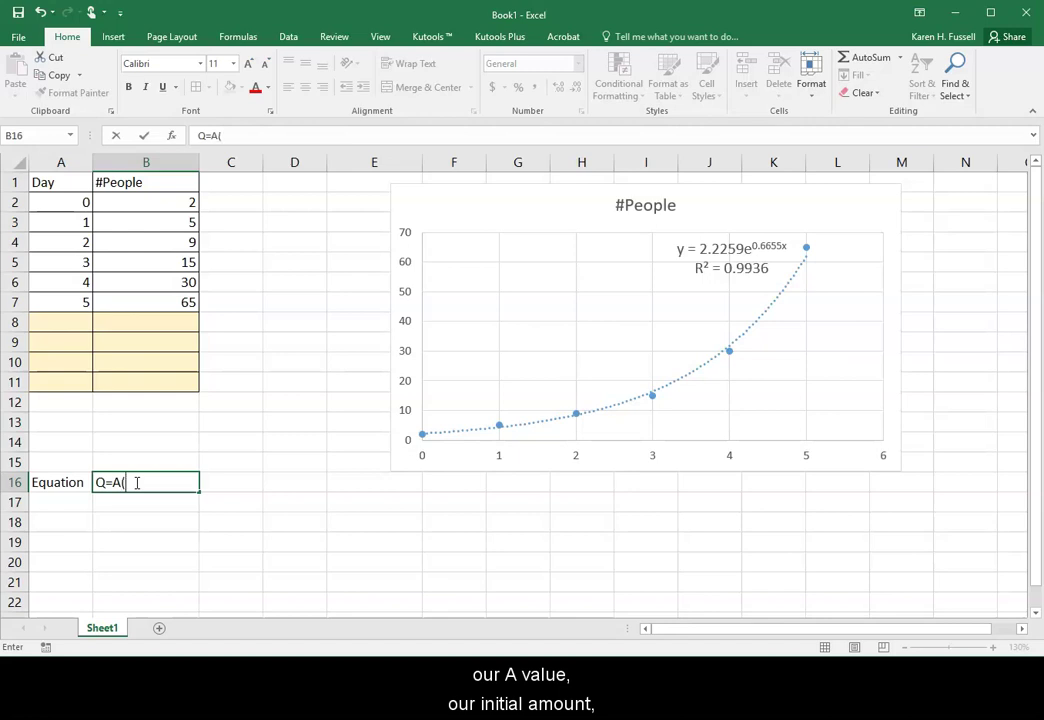
text(1+)
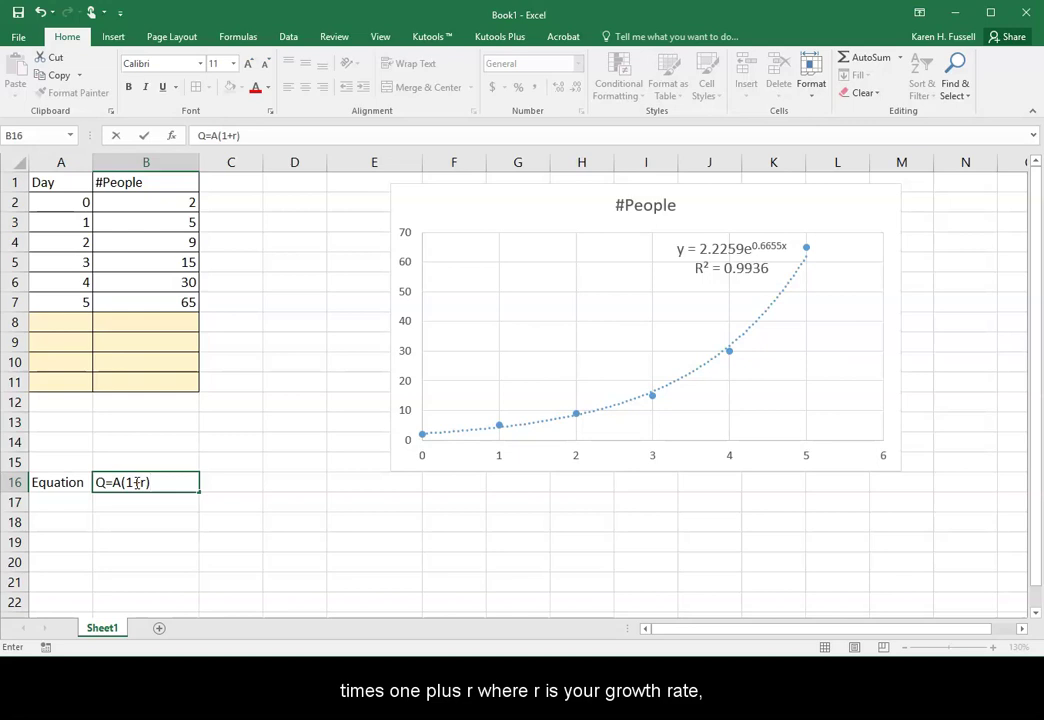
text(r))
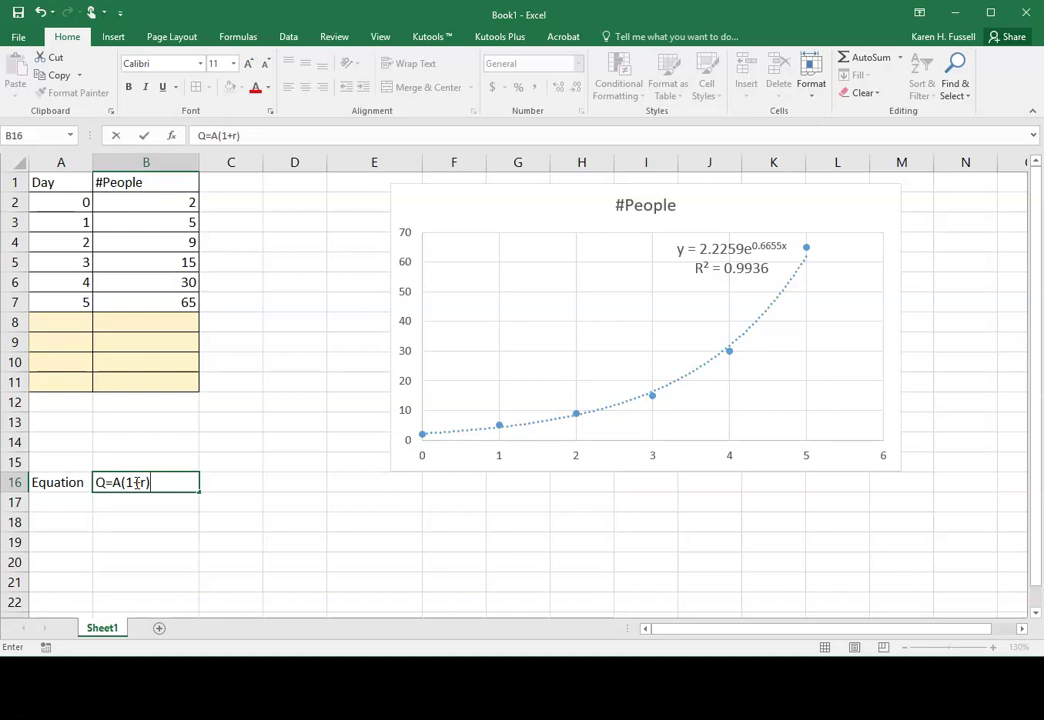
text(^t)
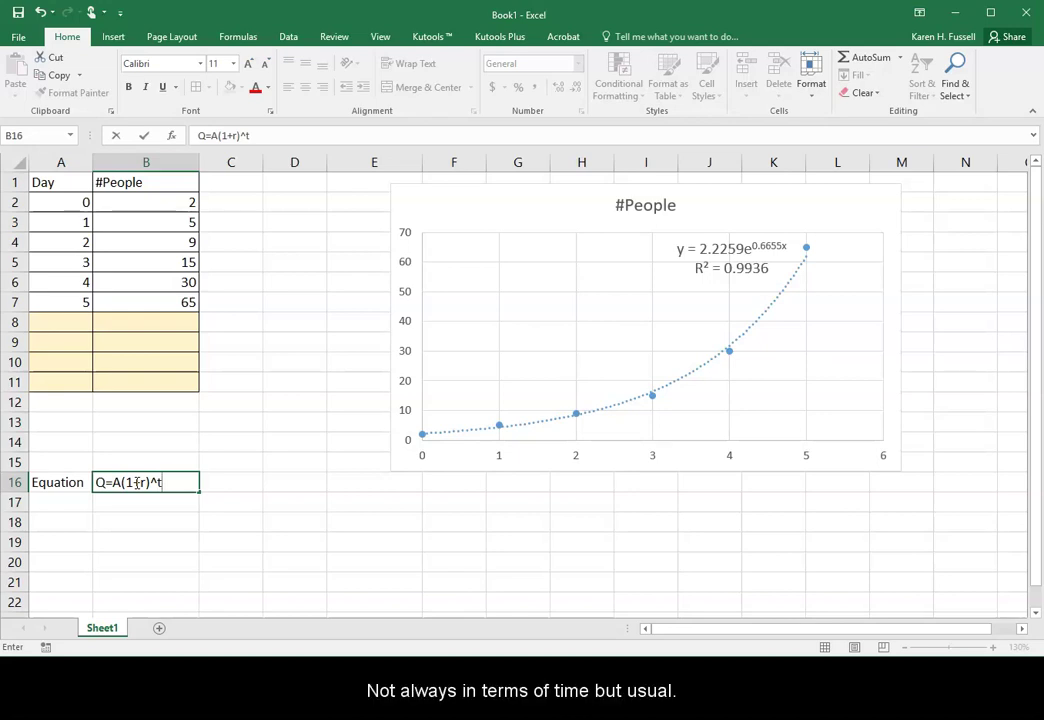
click(138, 485)
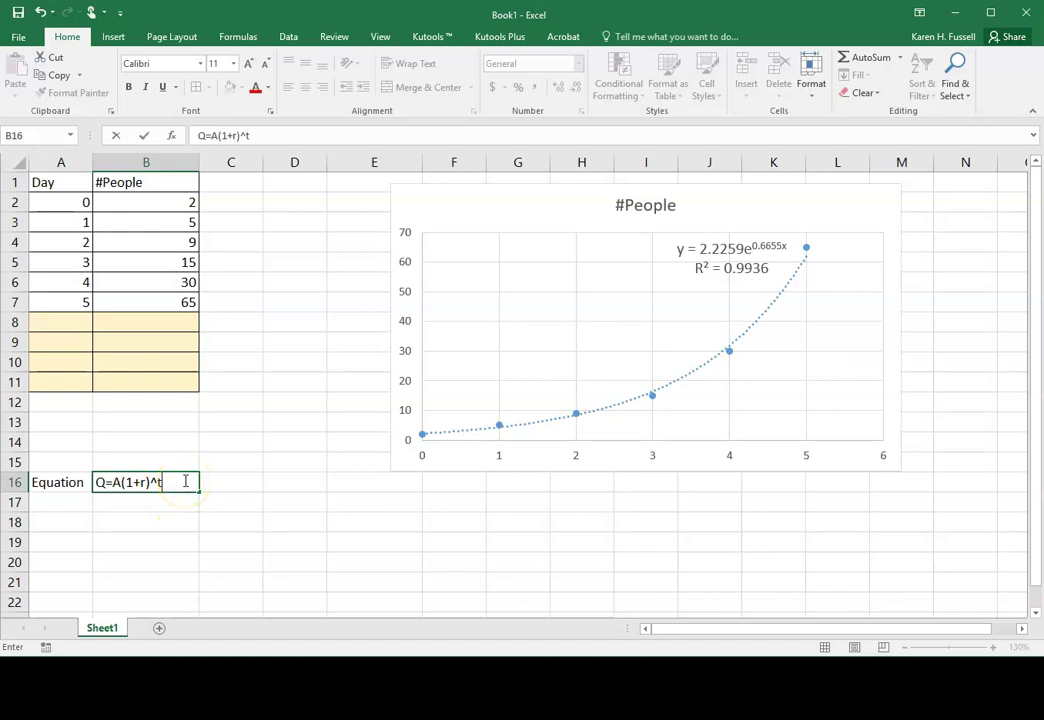
key(Return)
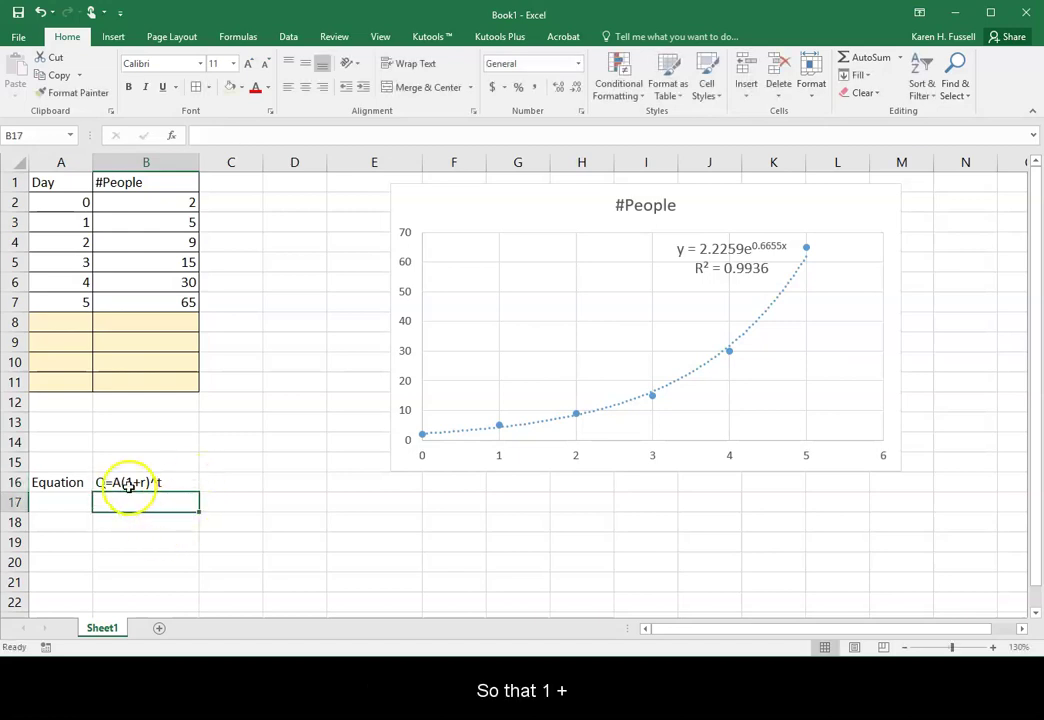
Add the notes '1+r= growth factor' in D16 and 'r= growth rate' in D17.
click(314, 482)
text(1+r=)
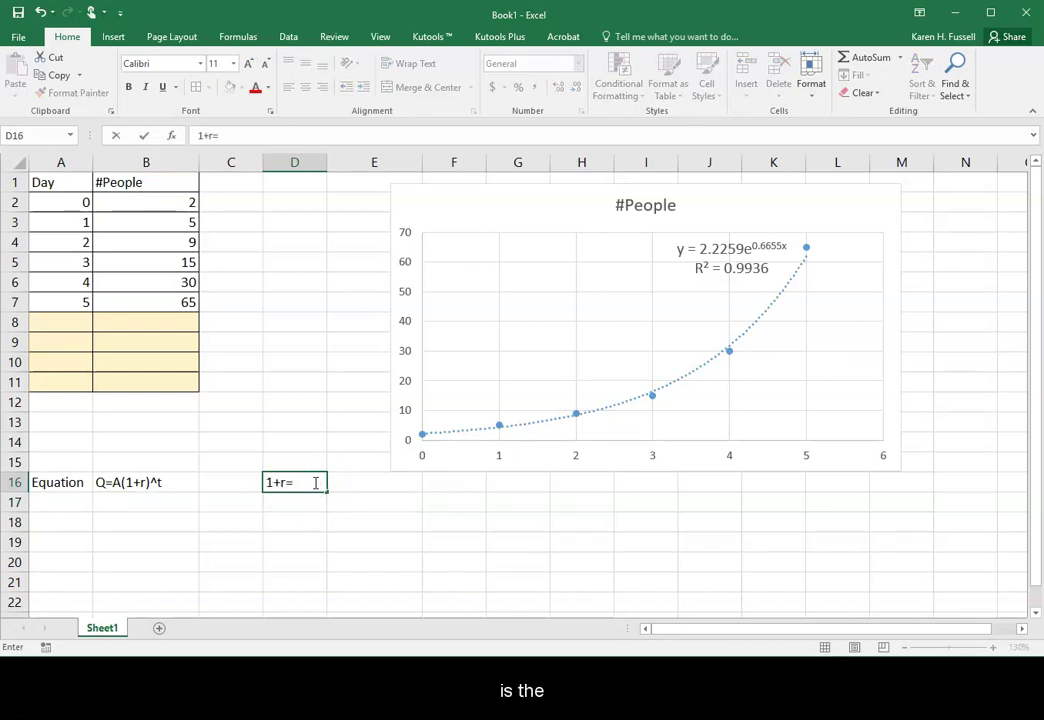
text( gro)
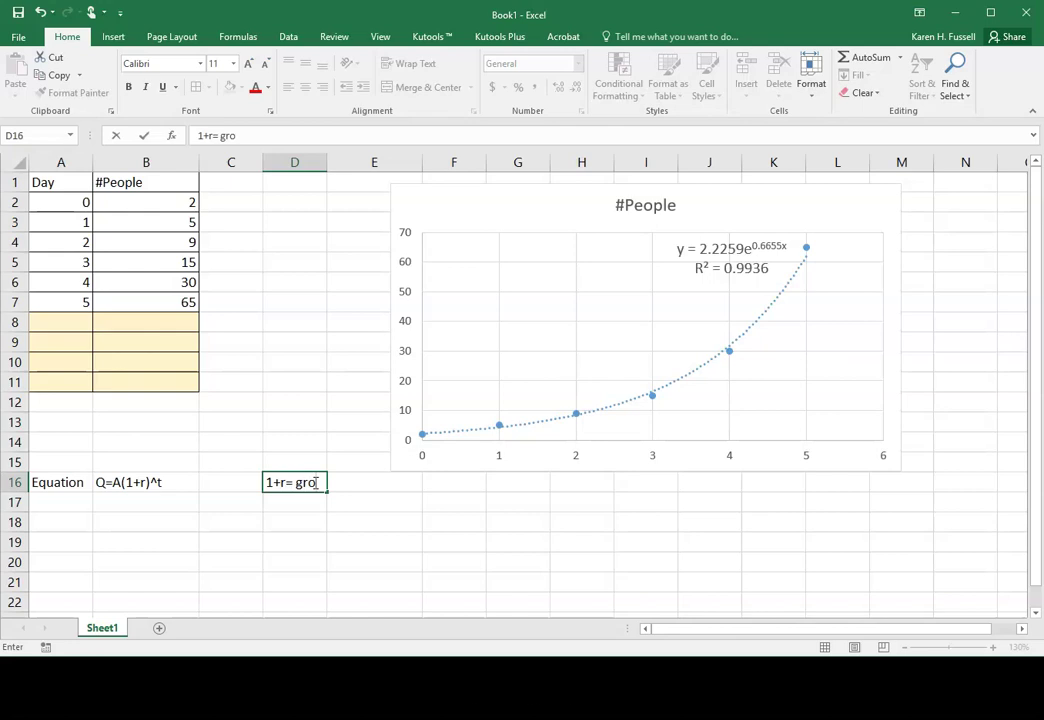
text(wth)
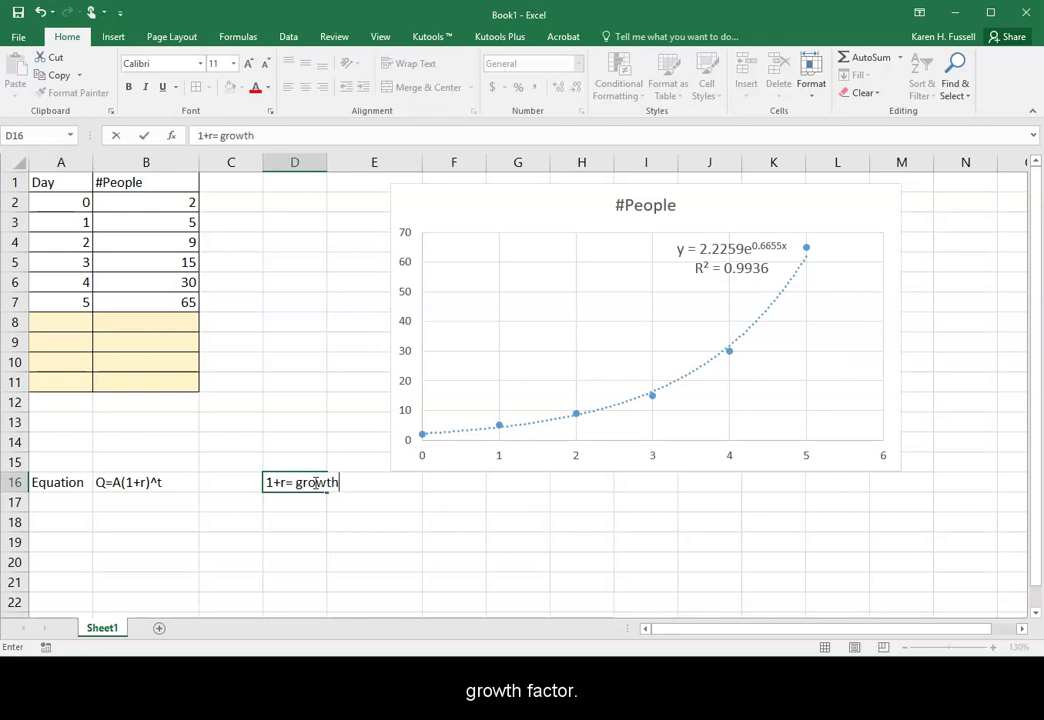
text( factor)
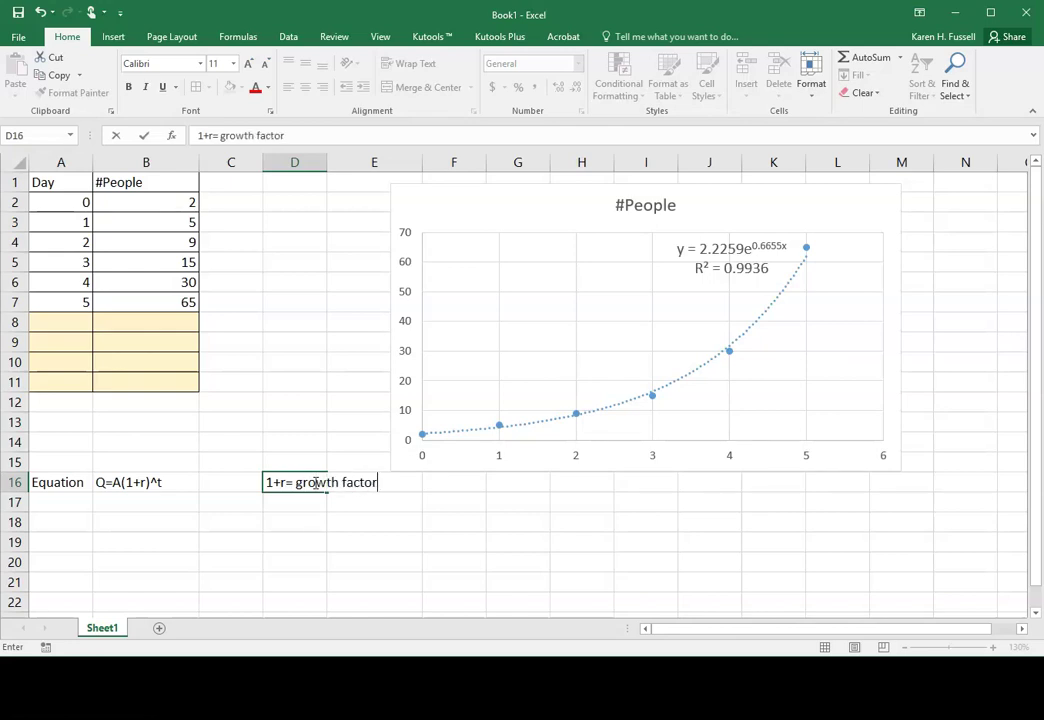
key(Return)
text(r)
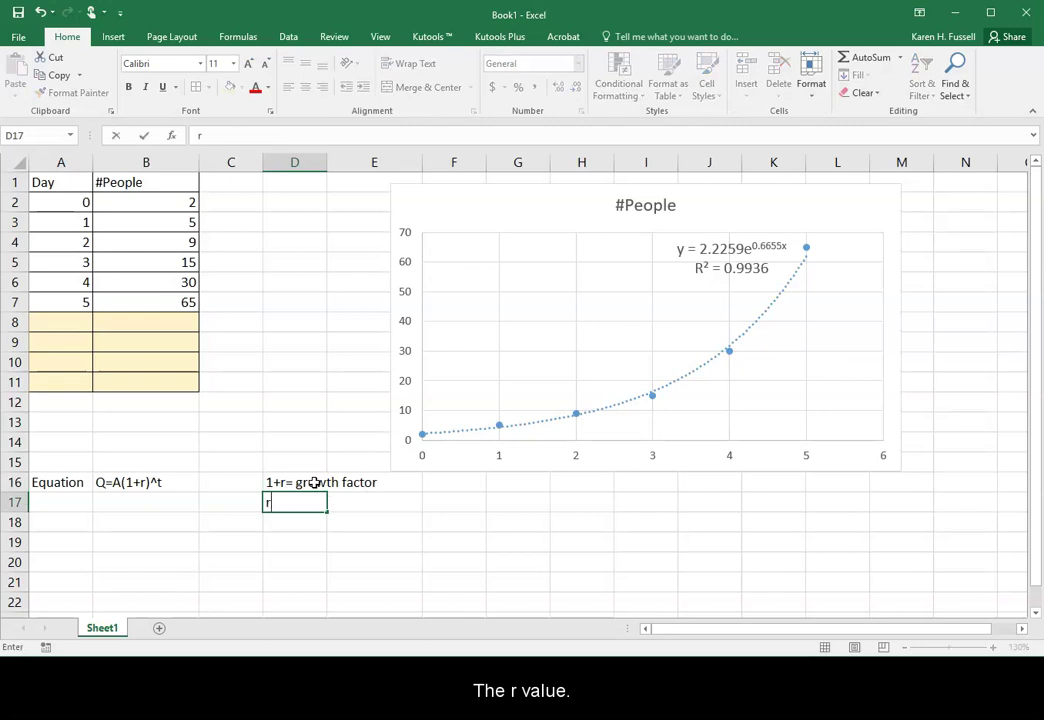
text(= grow)
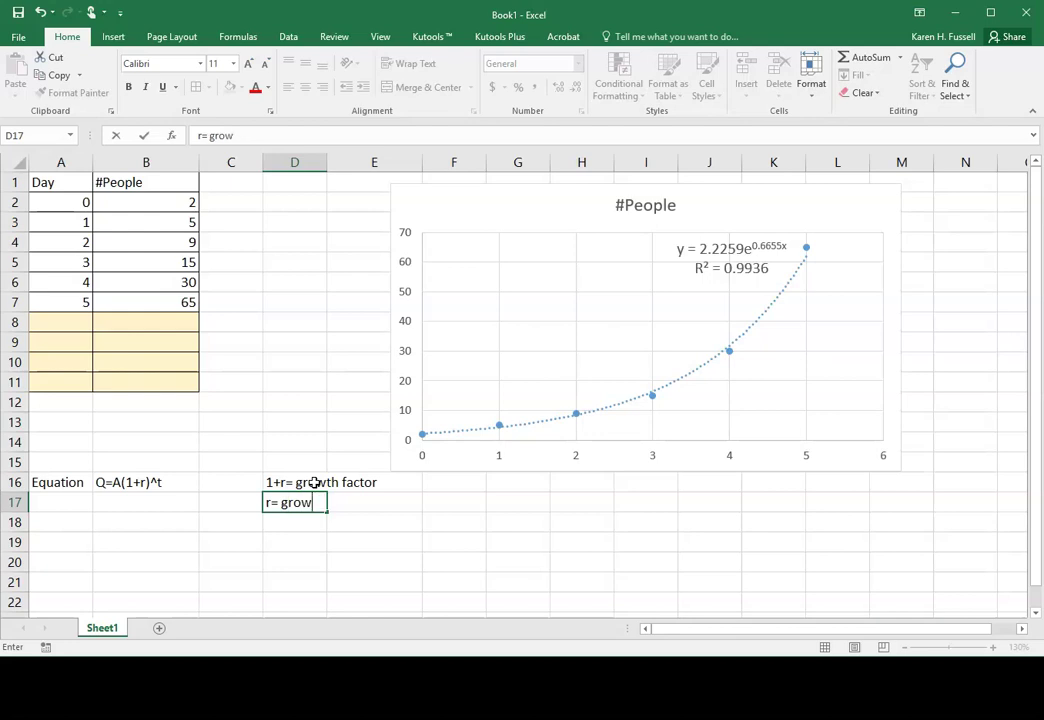
text(th rate)
key(Return)
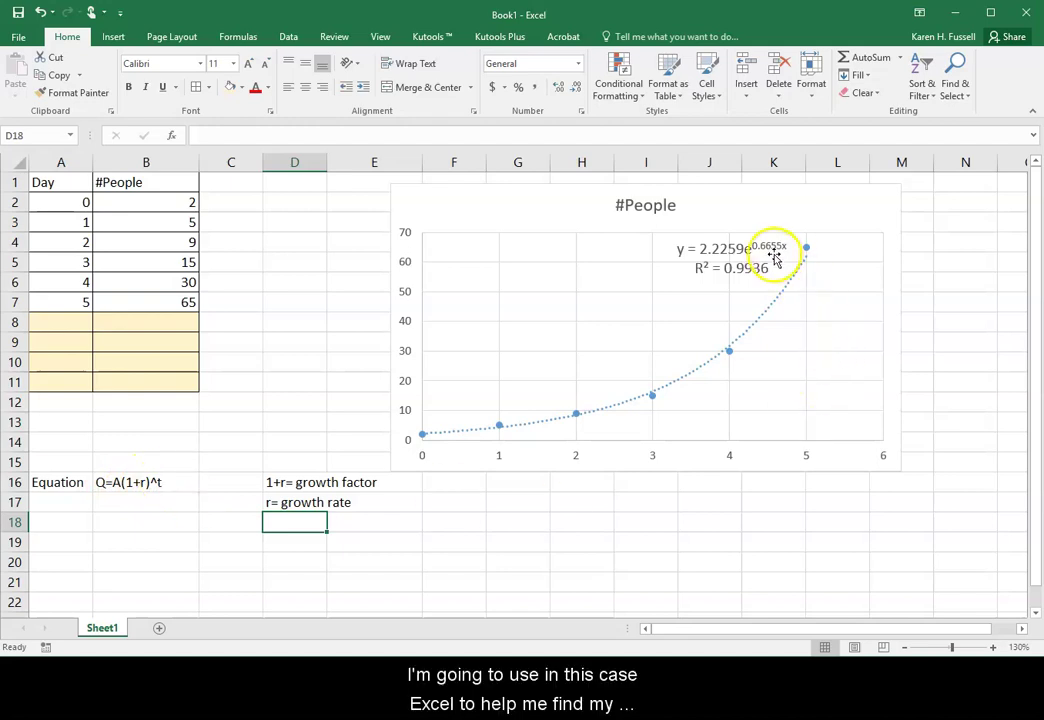
Compute the growth factor =EXP(0.6655) in G17, giving 1.94546.
click(502, 504)
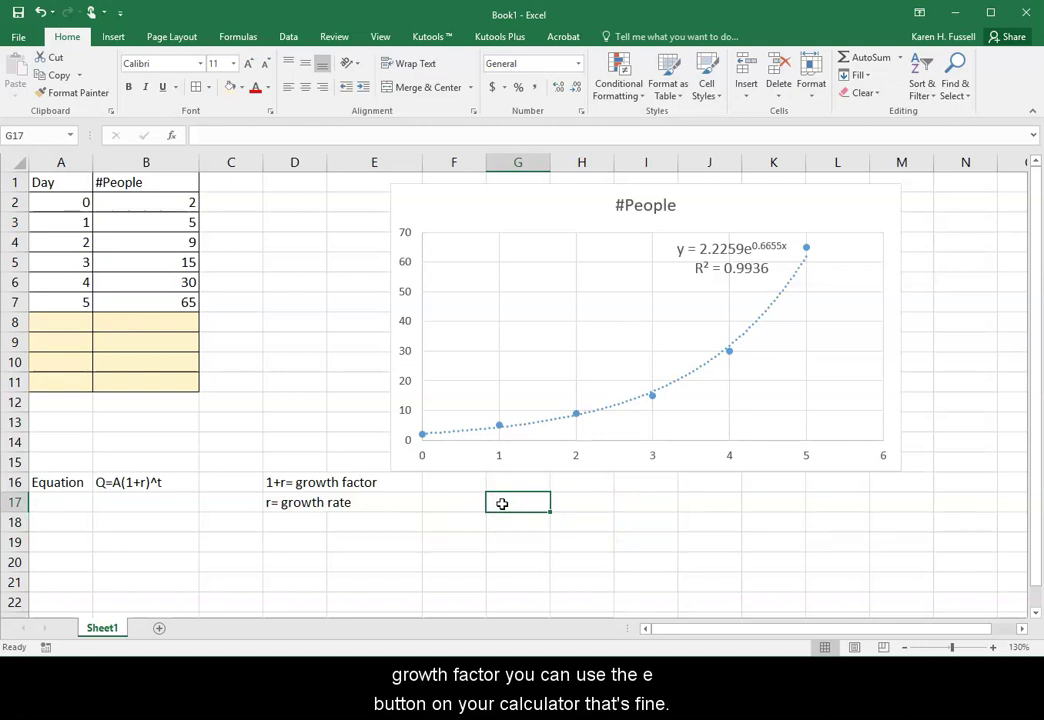
text(+)
key(BackSpace)
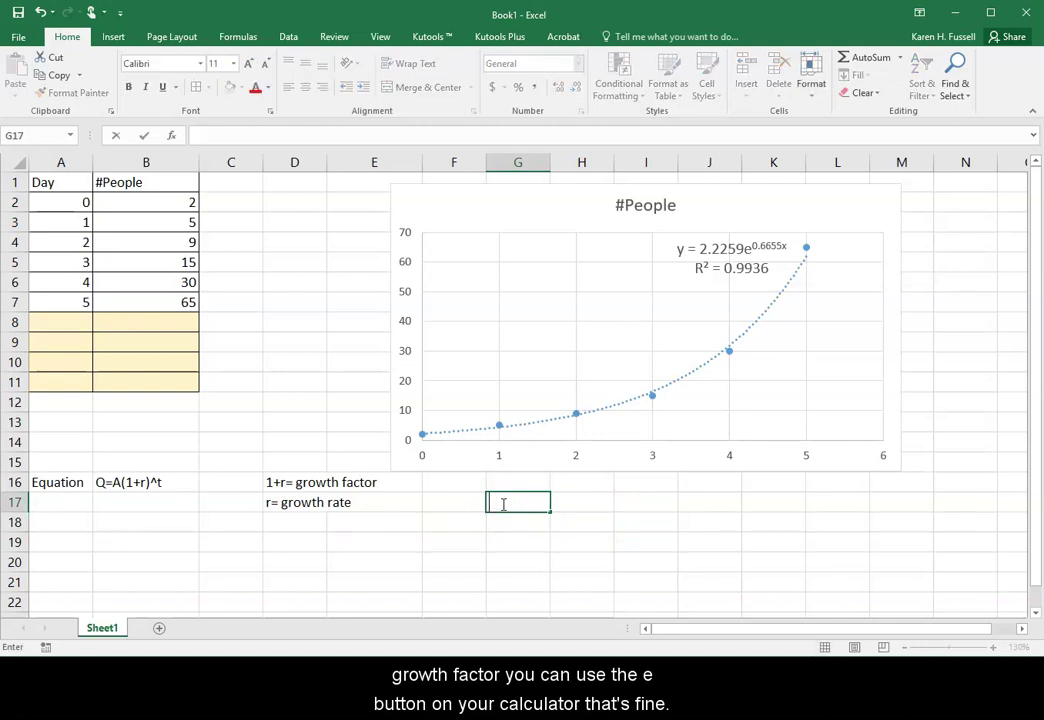
text(=)
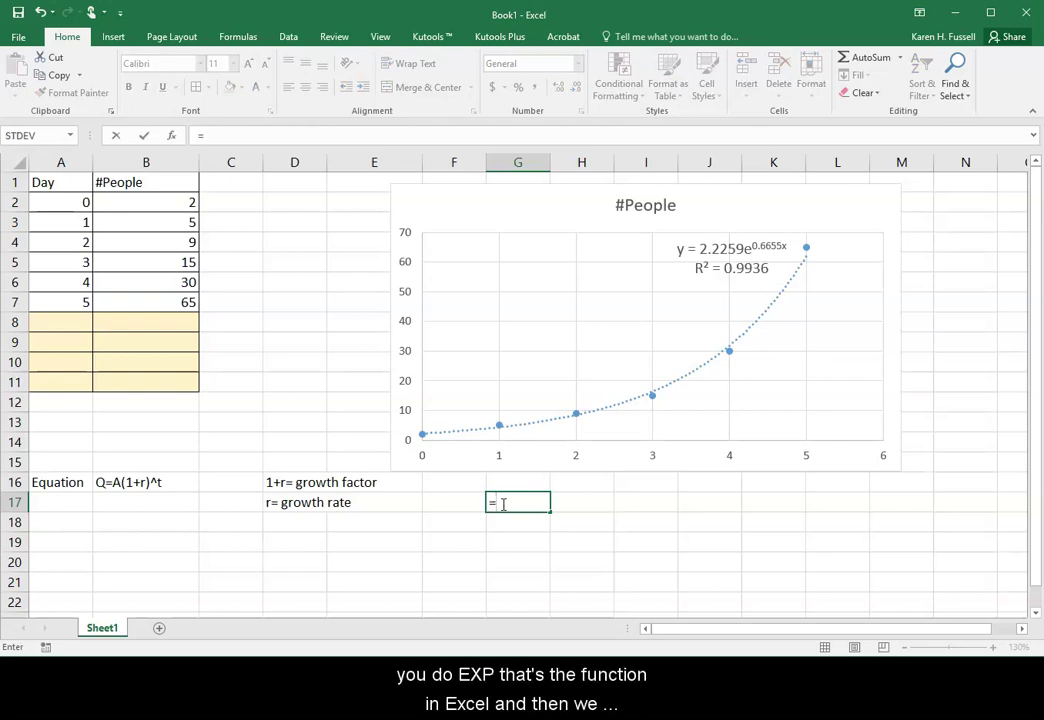
text(EXP)
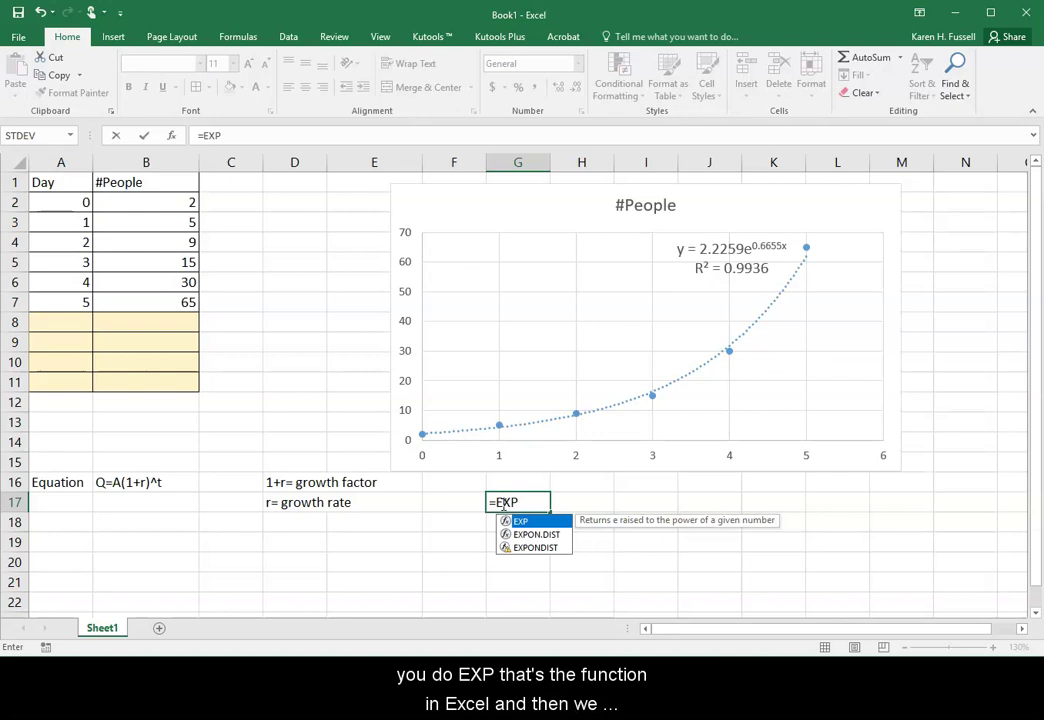
text(()
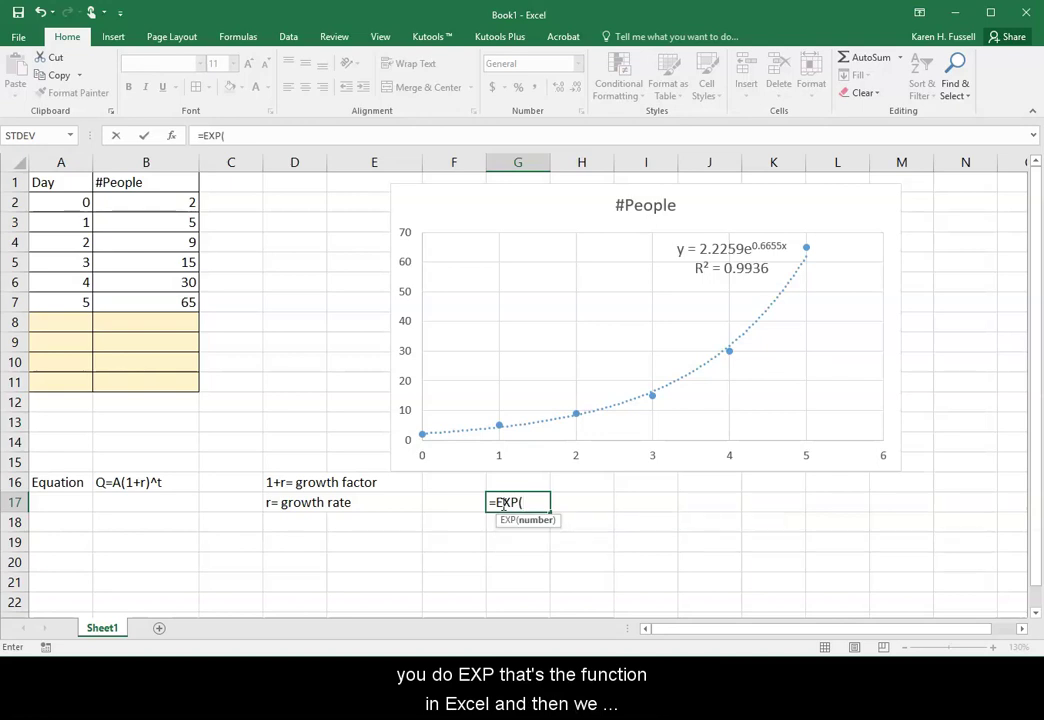
text(0.)
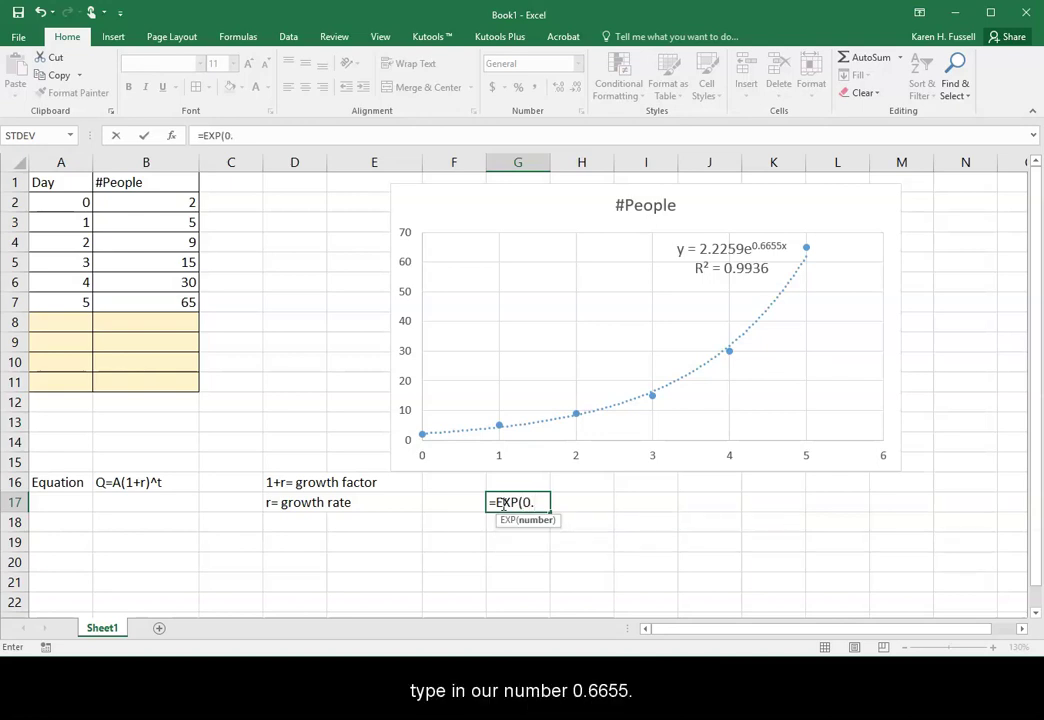
text(6655))
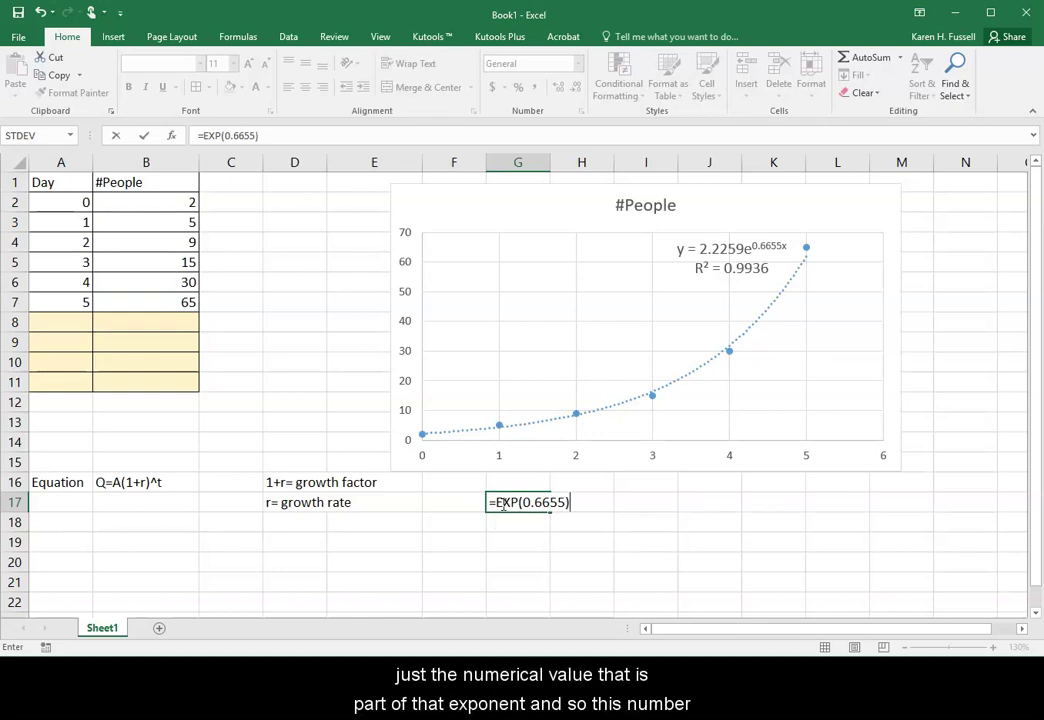
key(Return)
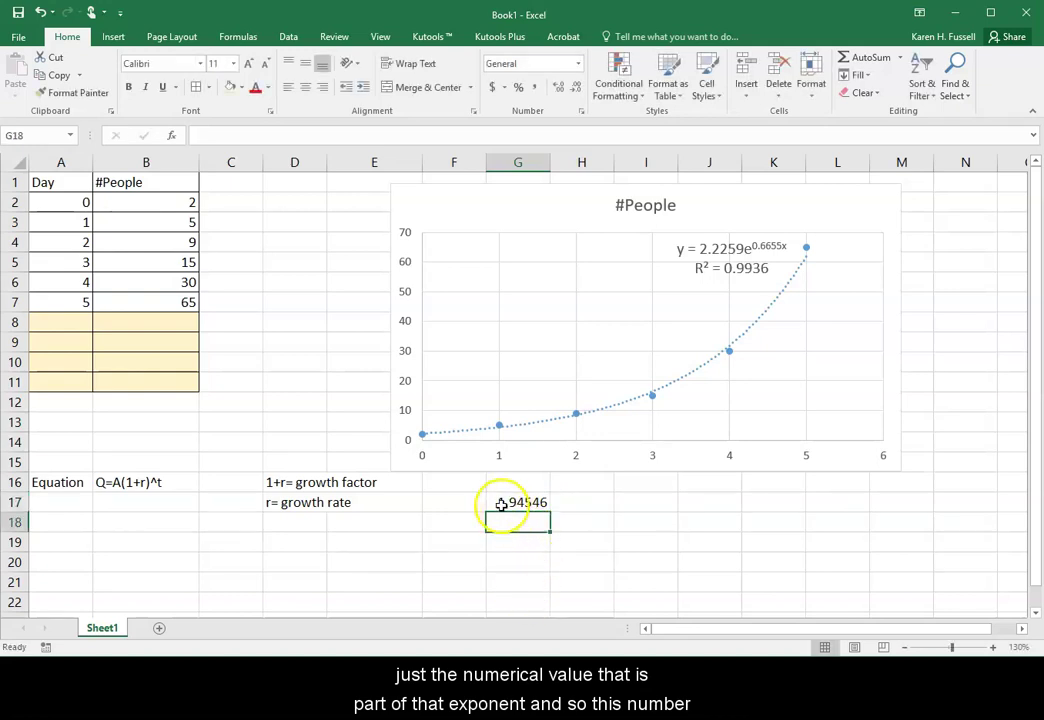
click(500, 502)
Move the 1.94546 result to F16 and enter the growth rate 0.94546 in F17.
drag(516, 516, 466, 485)
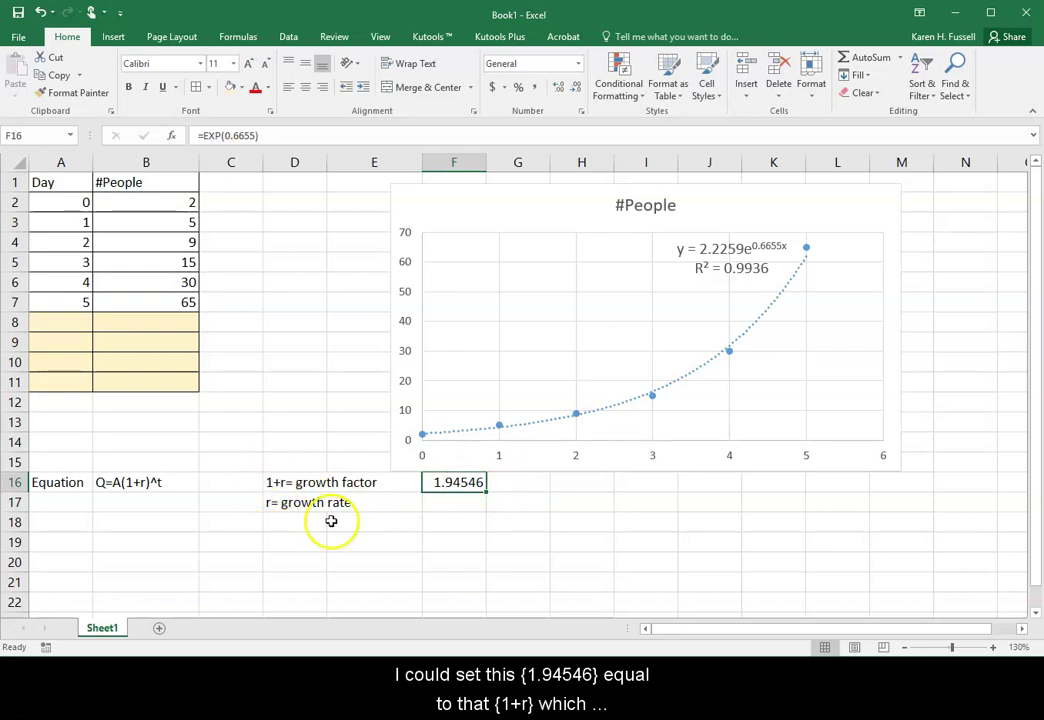
click(450, 502)
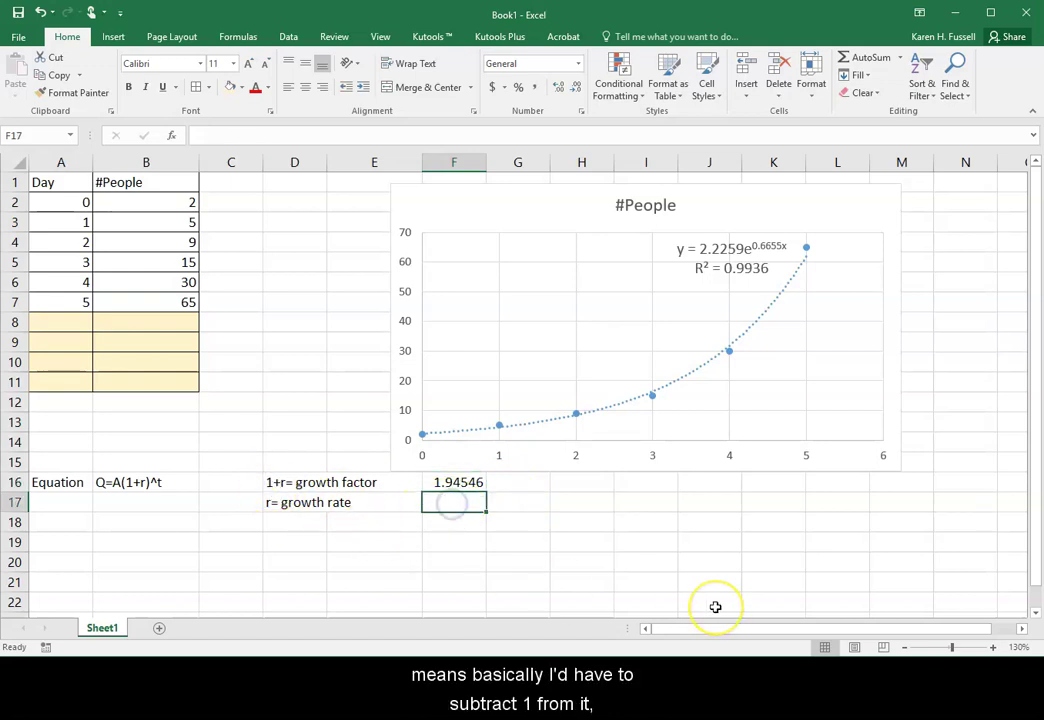
text(0)
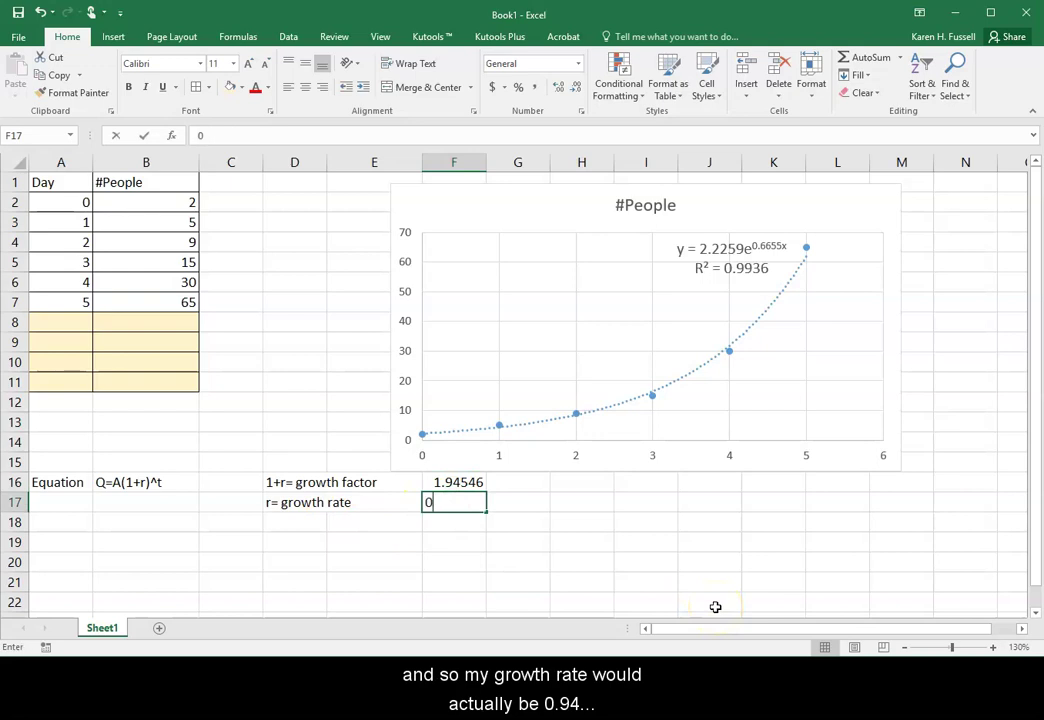
text(.94)
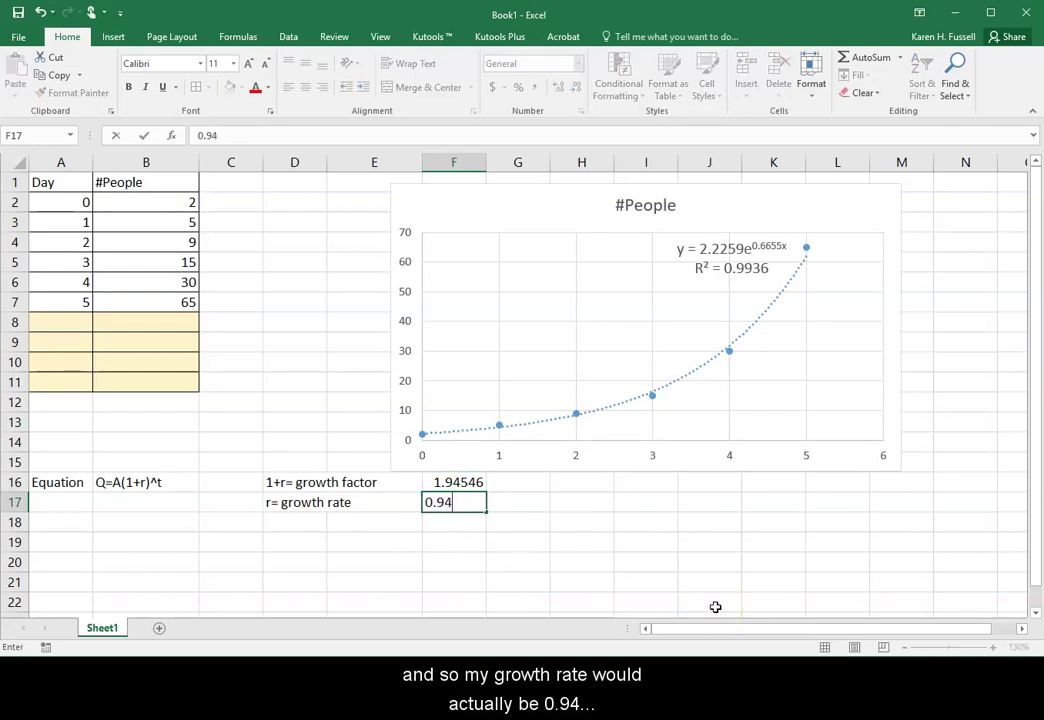
text(546)
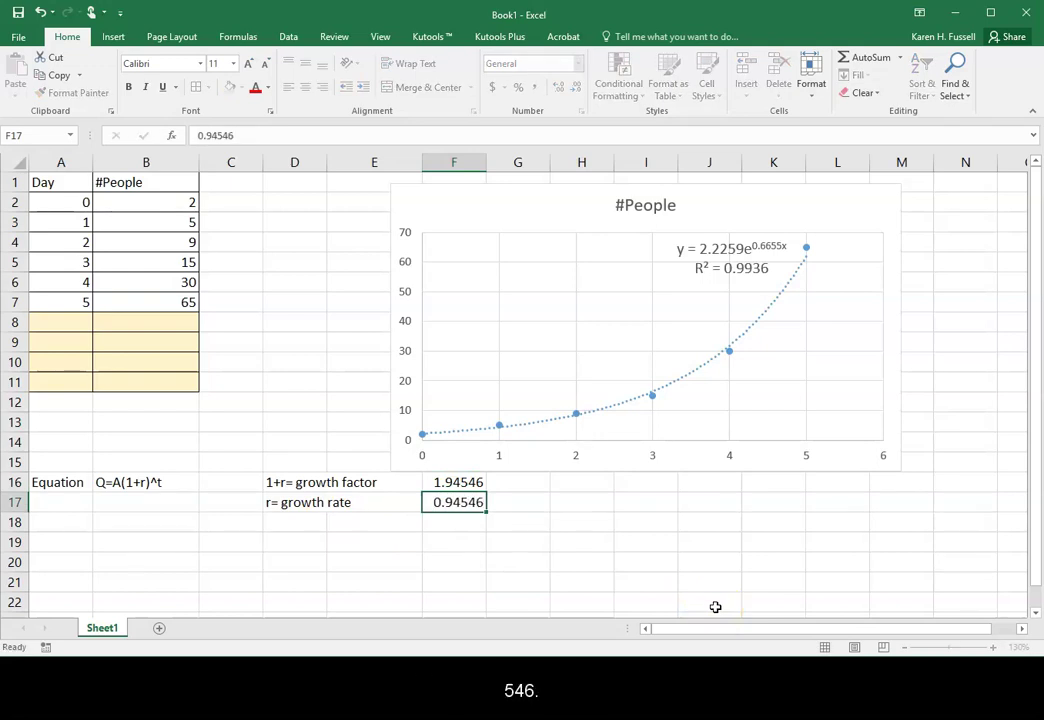
key(Return)
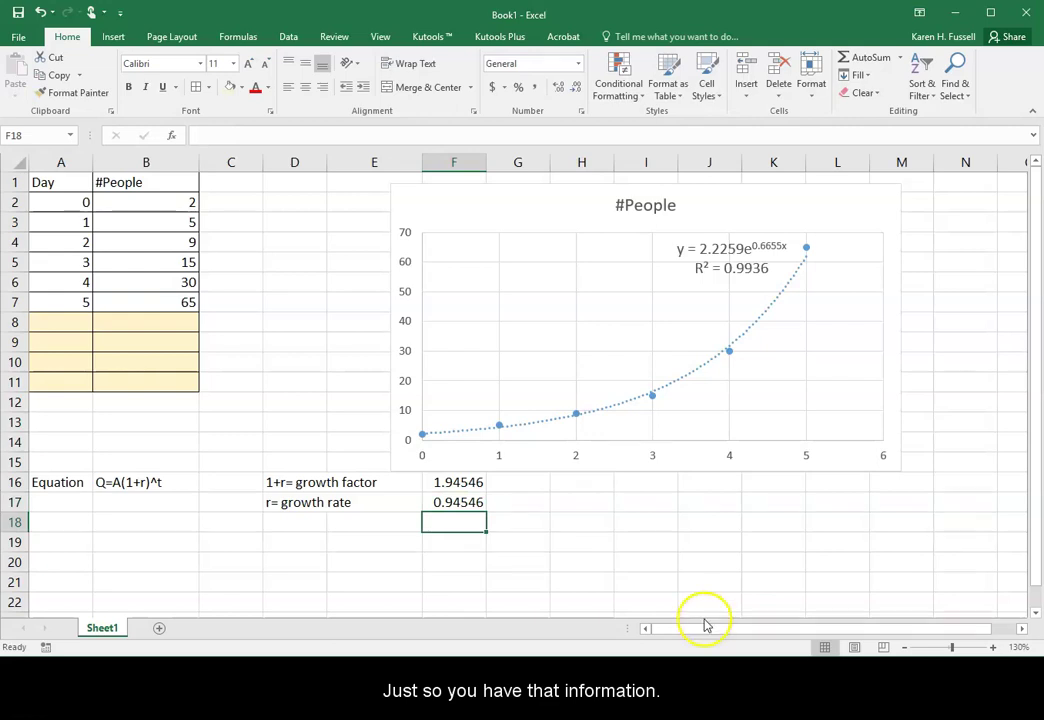
Enter the fitted model P=2.2259*(1.94546)^d in B17 below the general equation.
drag(272, 506, 457, 506)
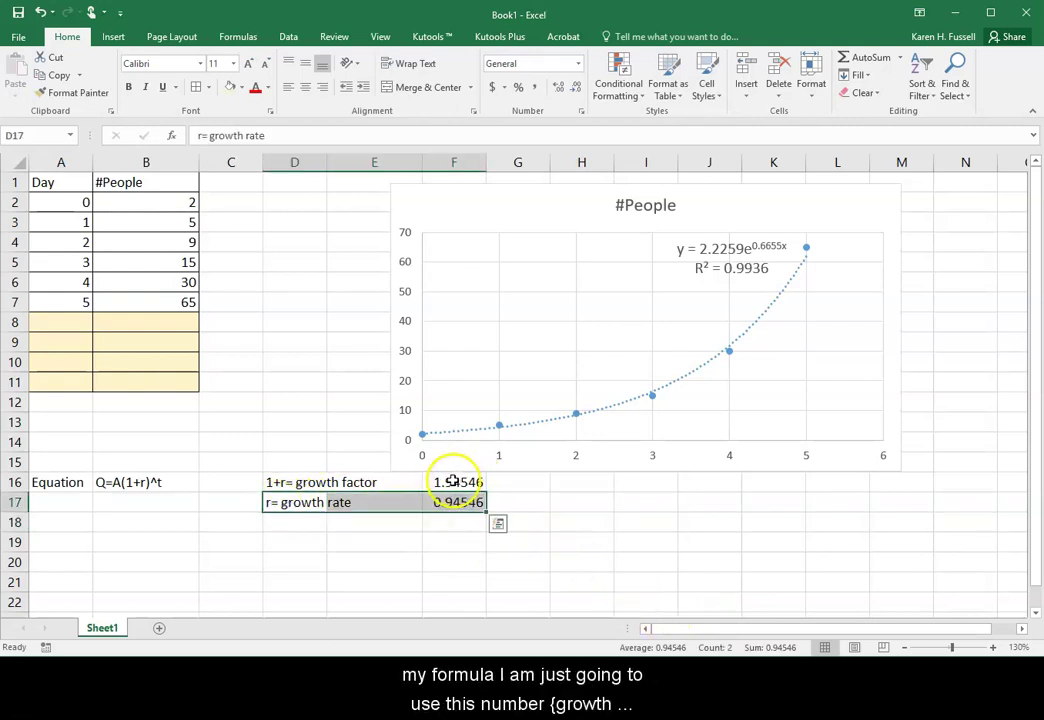
click(129, 500)
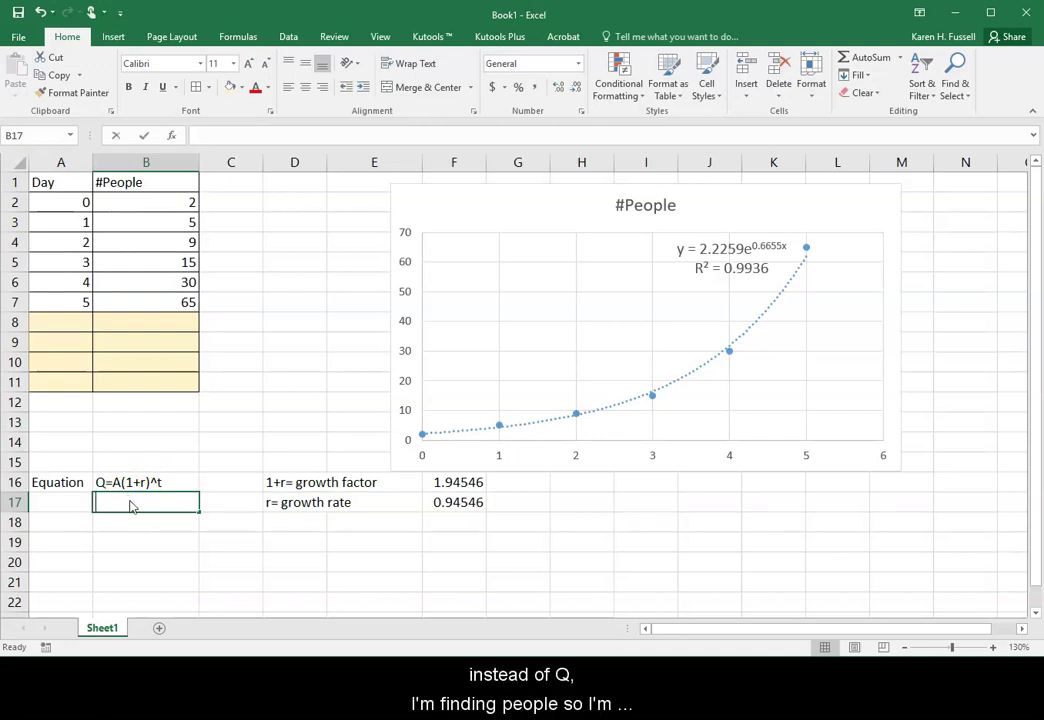
text(P)
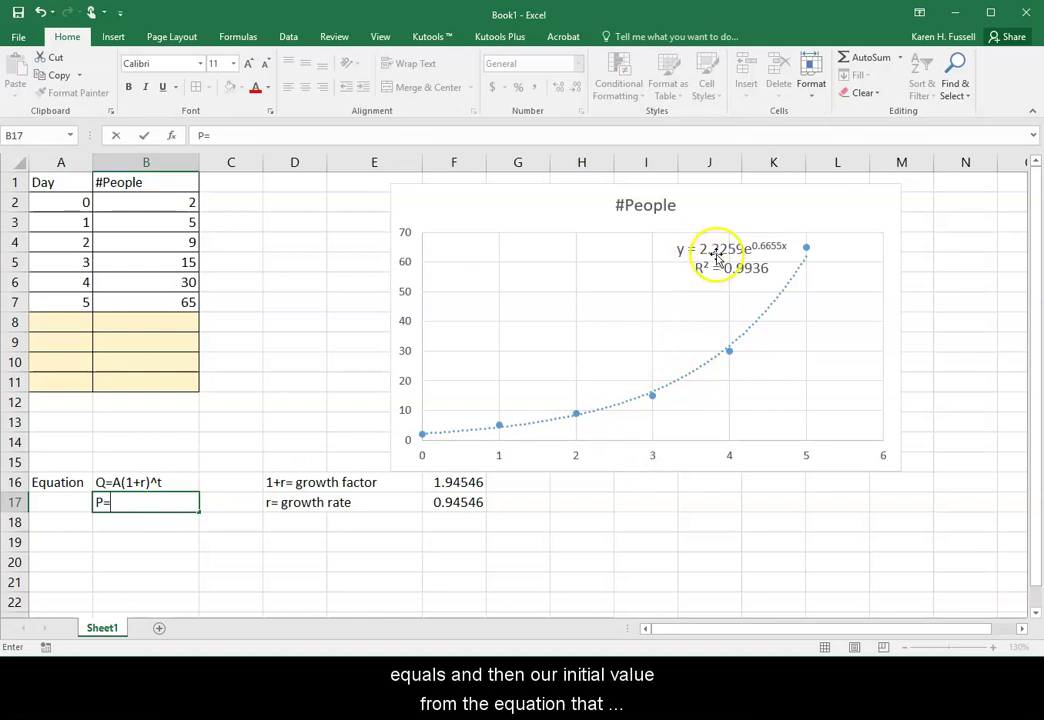
text(=)
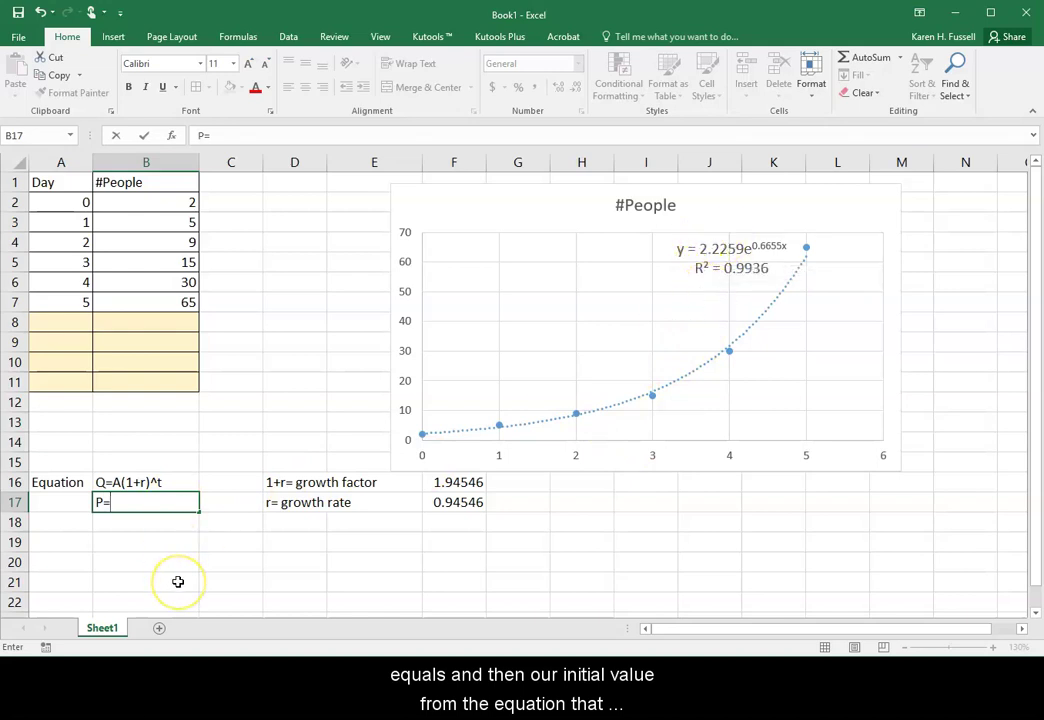
text(2.22)
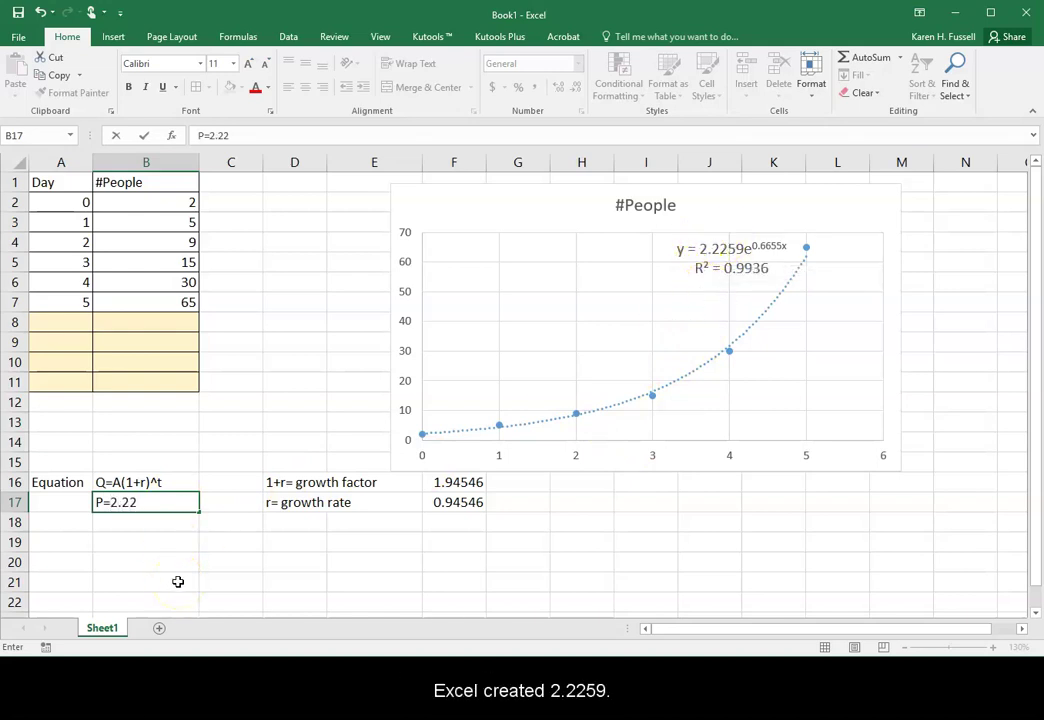
text(59)
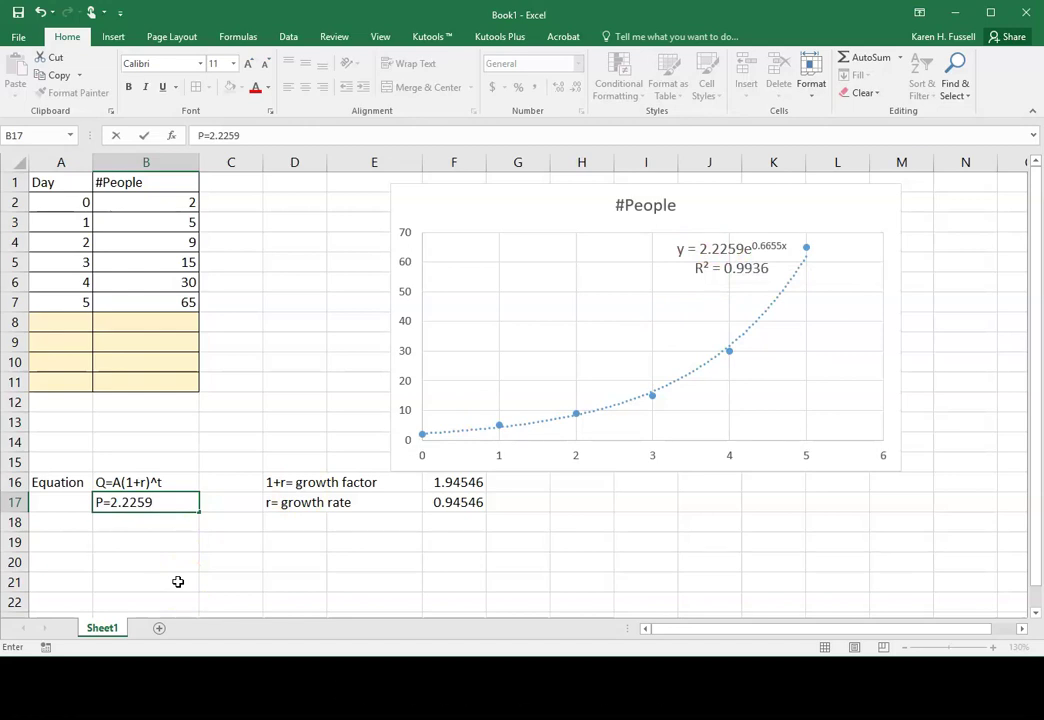
text(*)
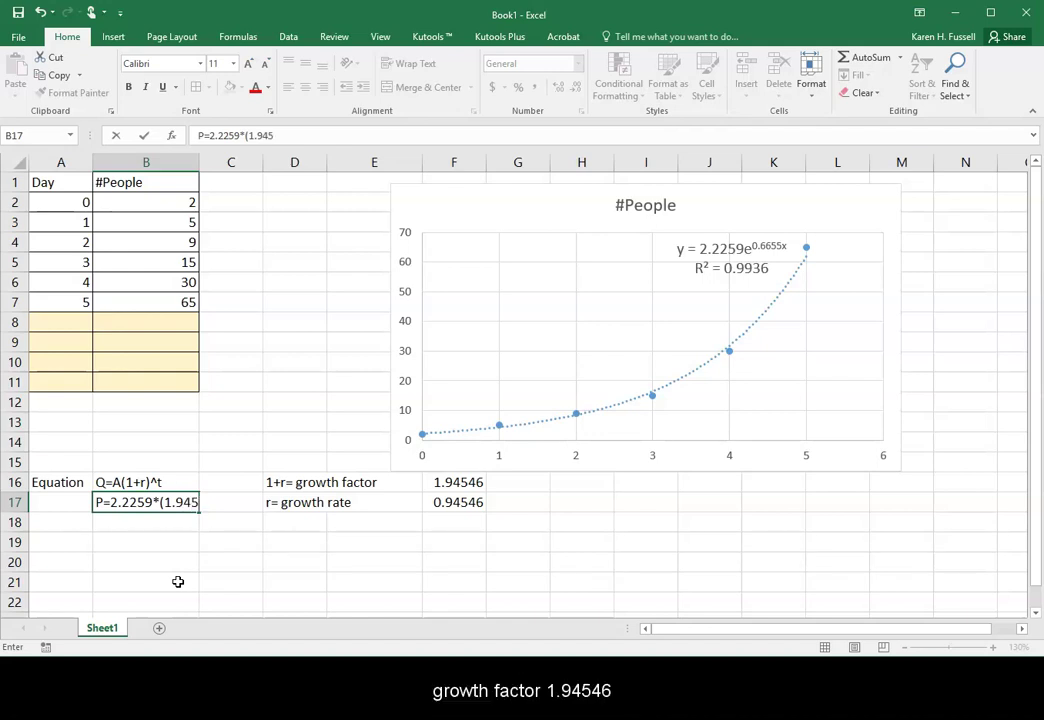
text()^d)
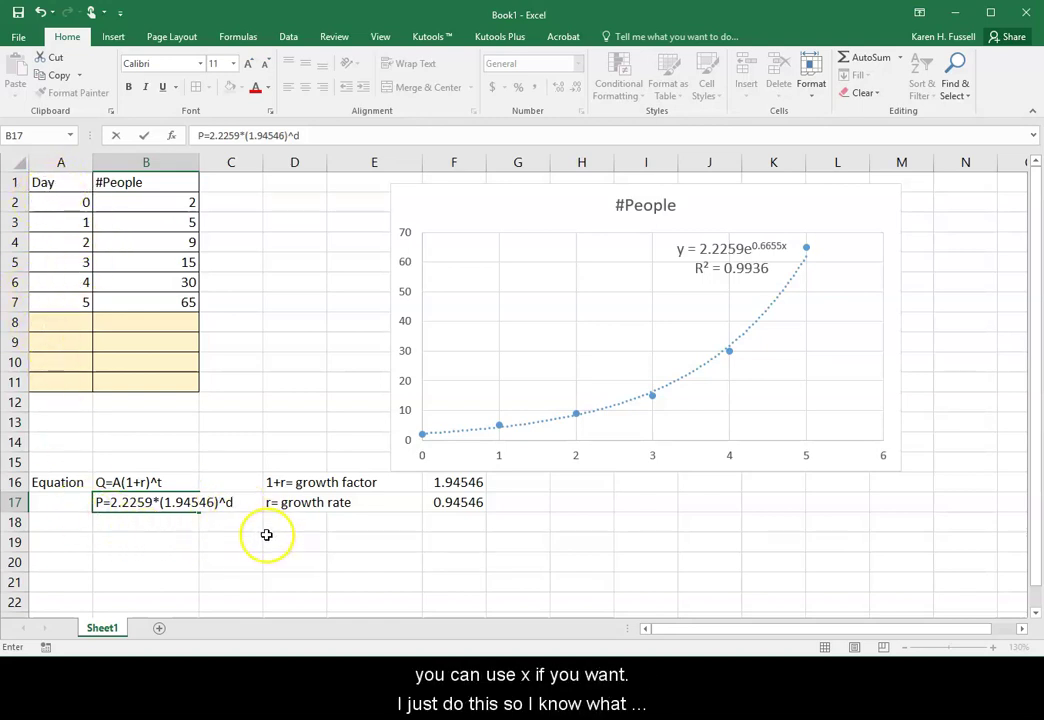
key(Return)
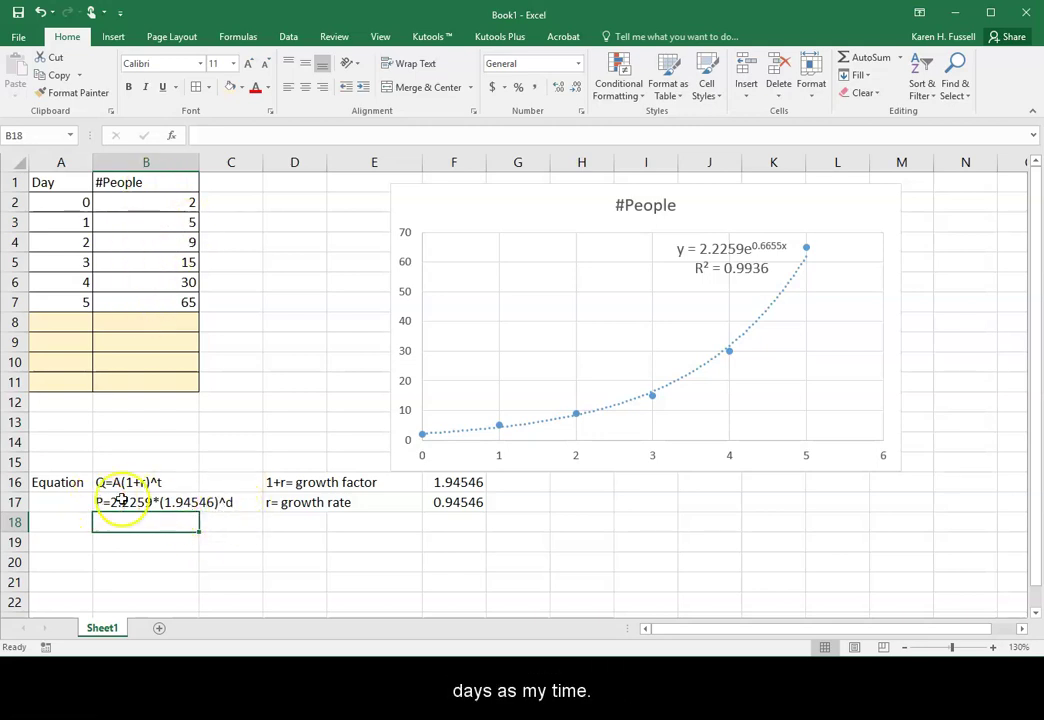
click(100, 502)
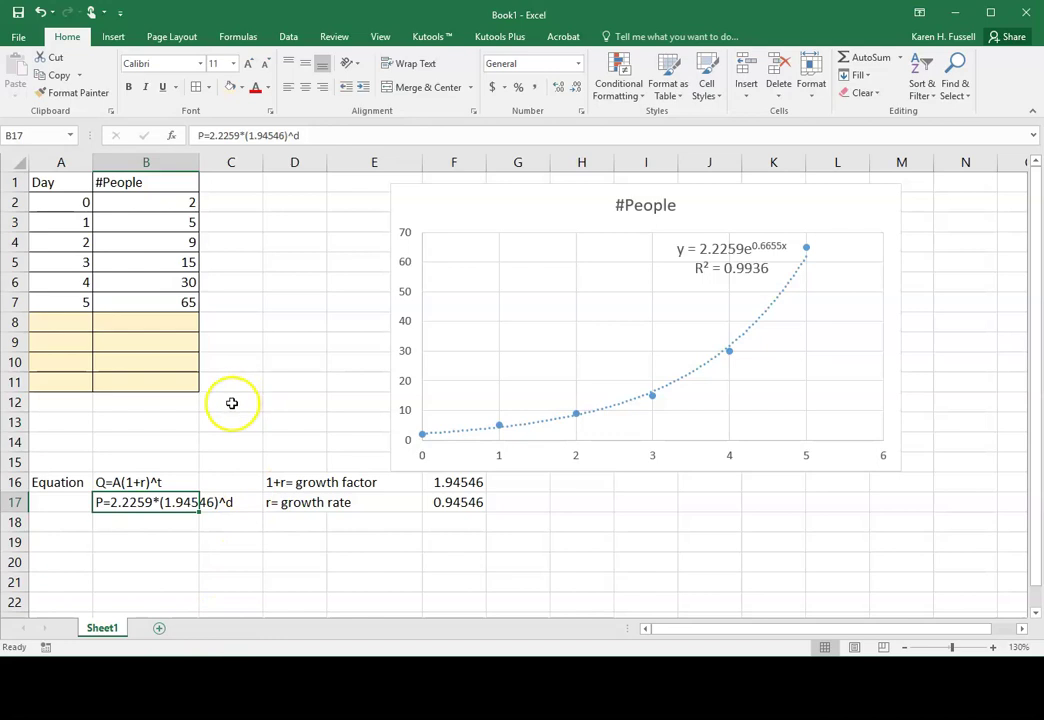
Enter the prediction days 10, 15 and 37 in A8:A10.
click(66, 322)
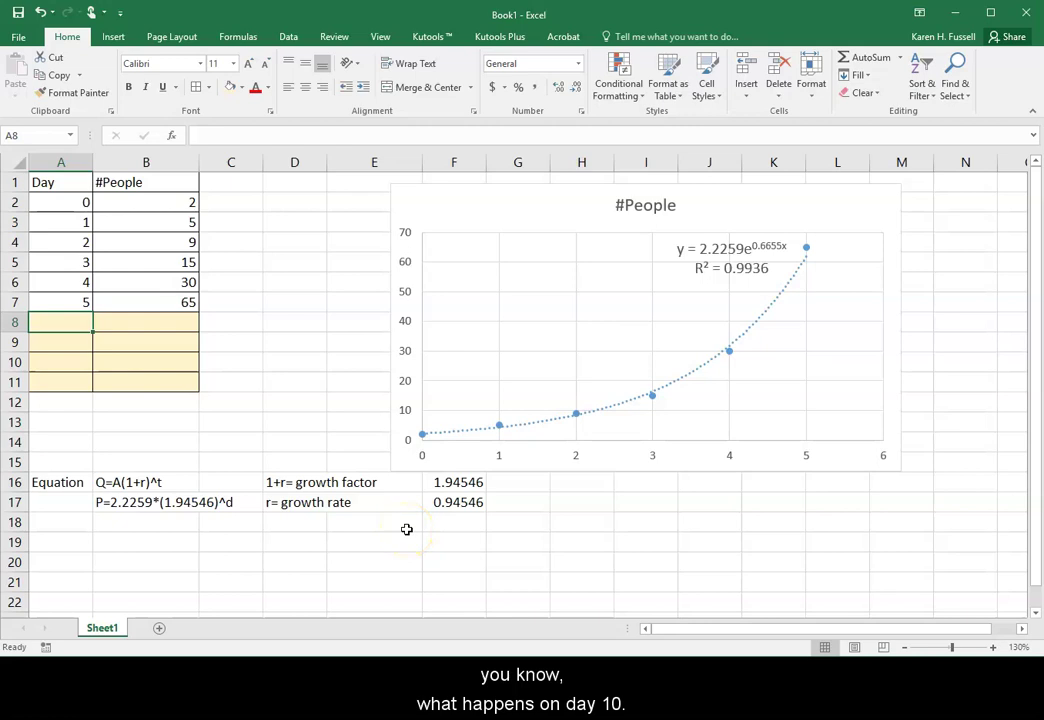
text(10)
key(Return)
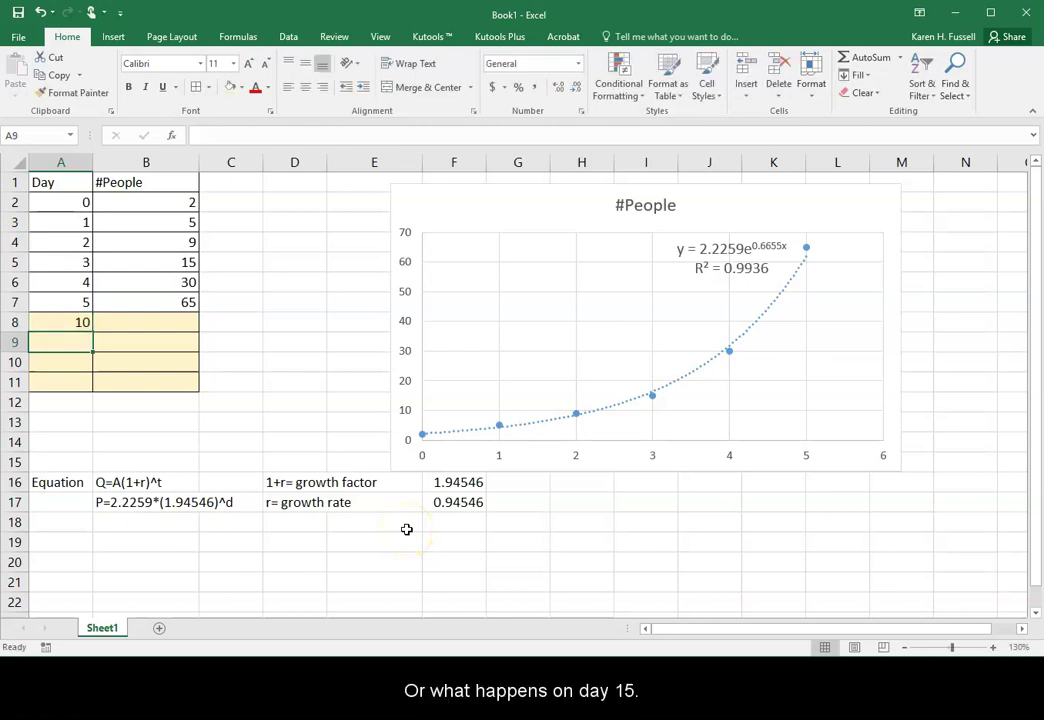
text(15)
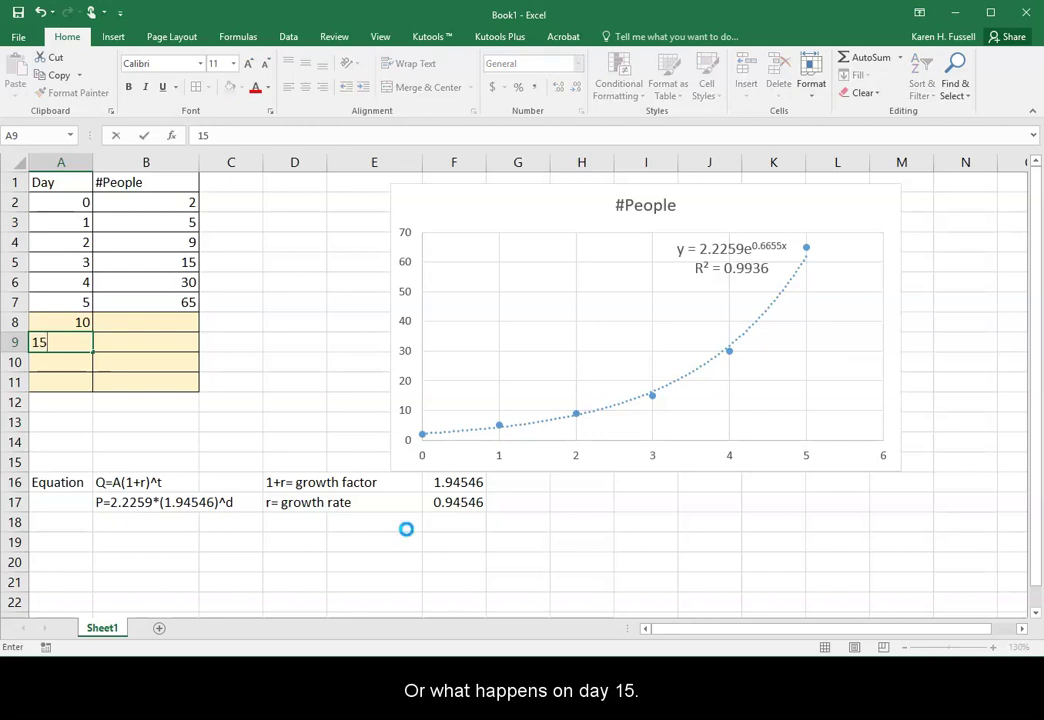
key(Return)
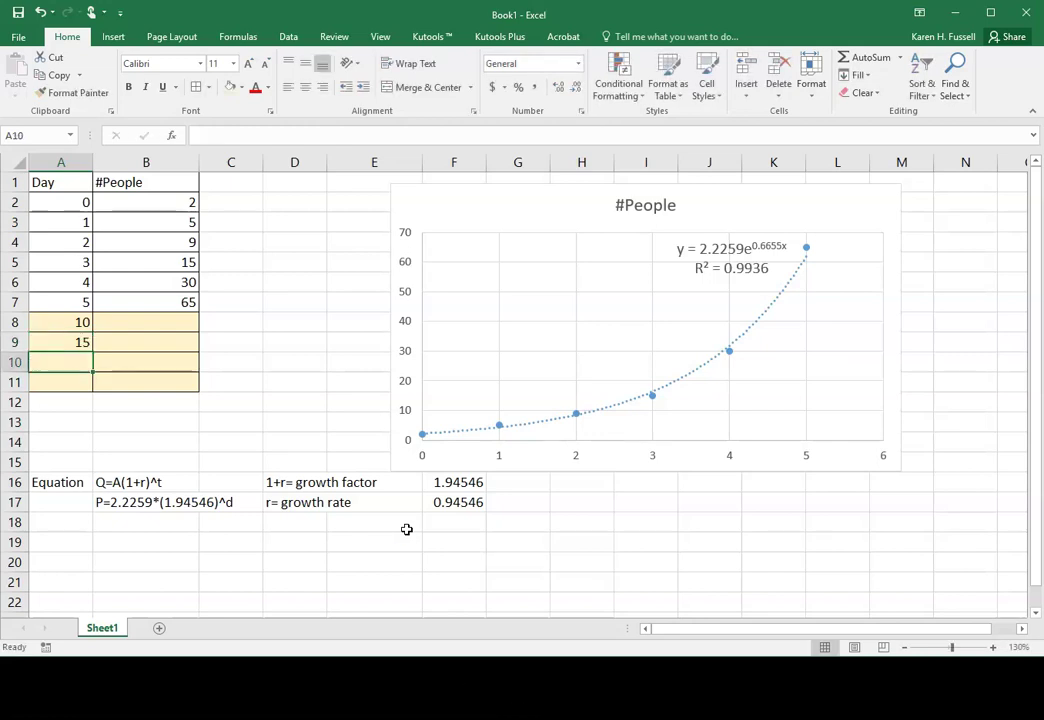
text(37)
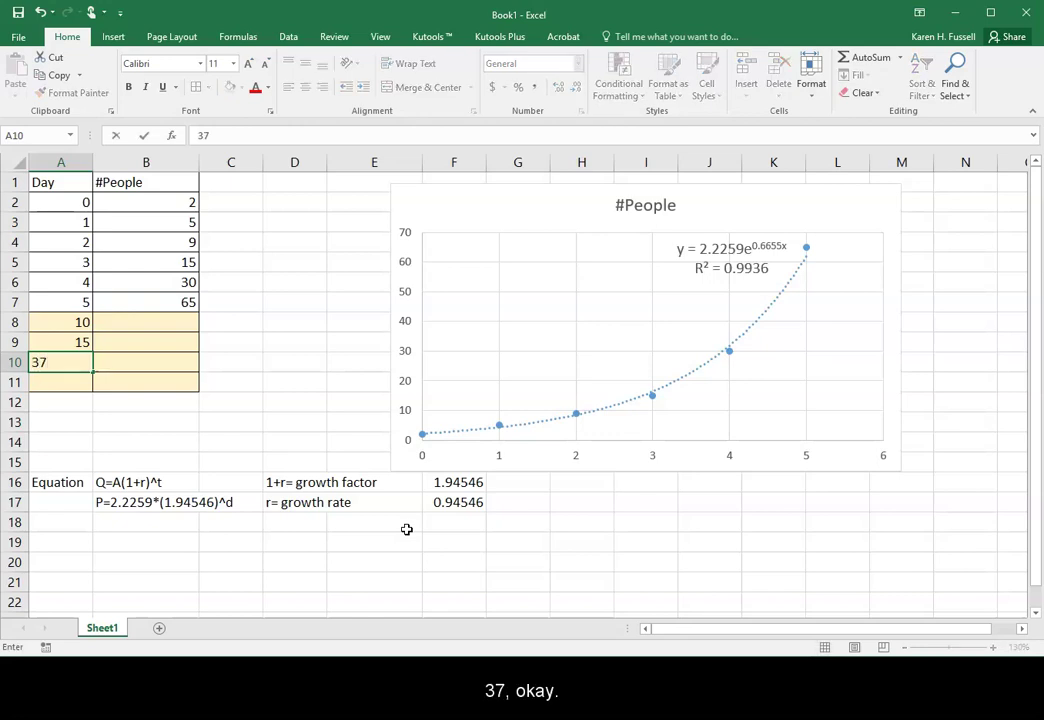
key(Return)
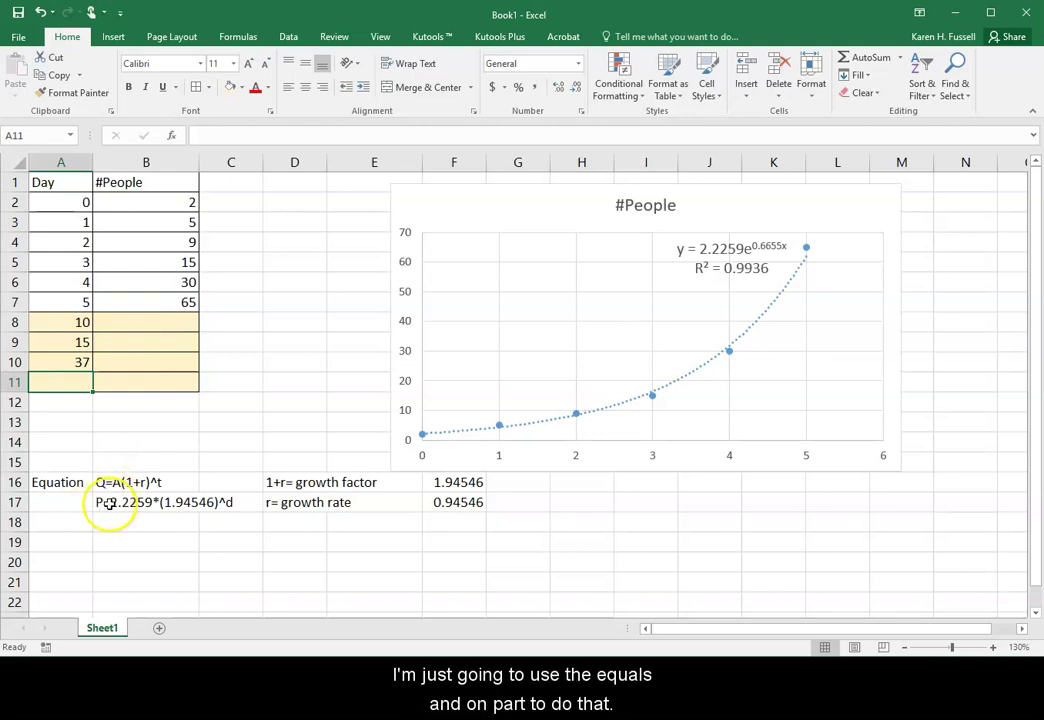
Give B8 the formula =2.2259*(1.94546)^A8, predicting about 1728.74 people on day 10.
click(129, 321)
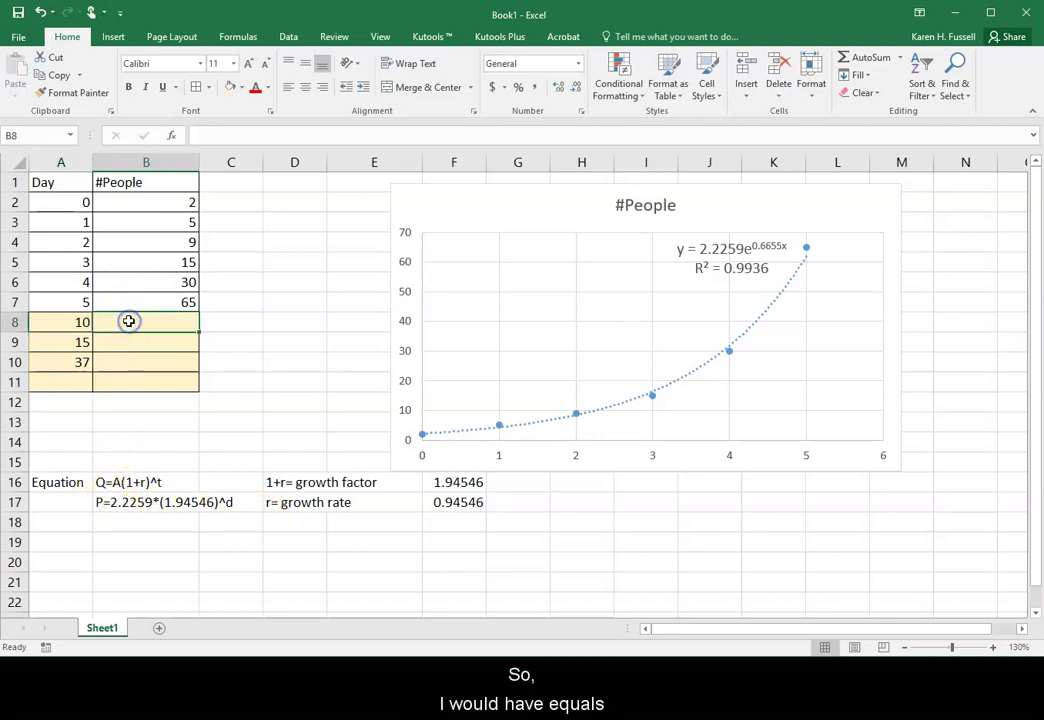
text(=)
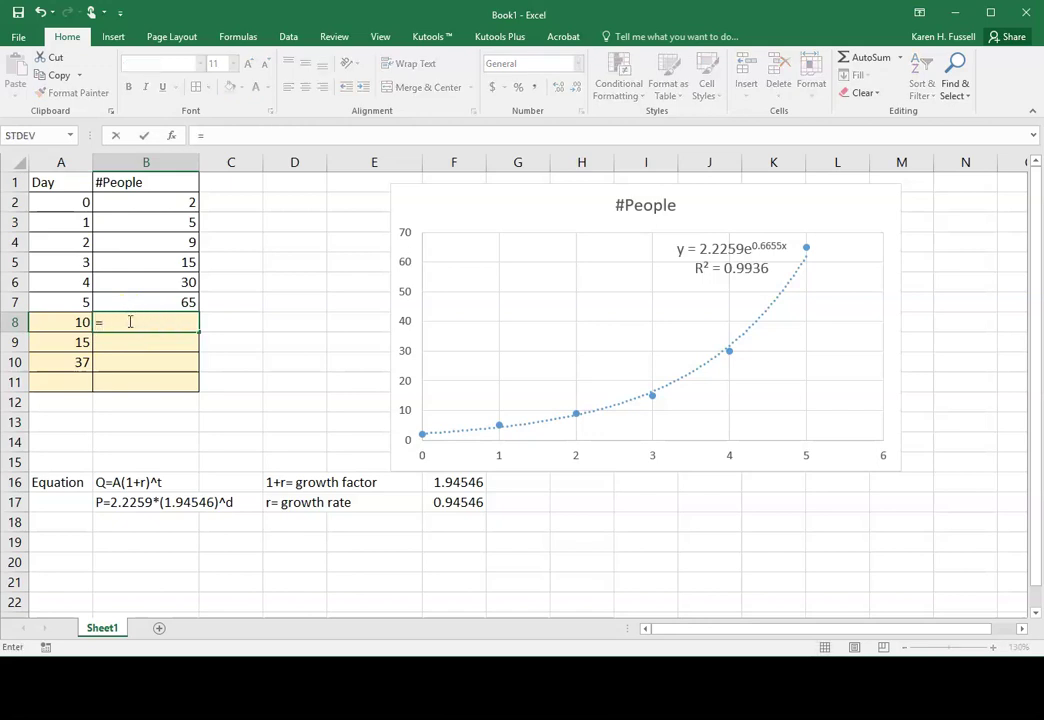
text(2.2259)
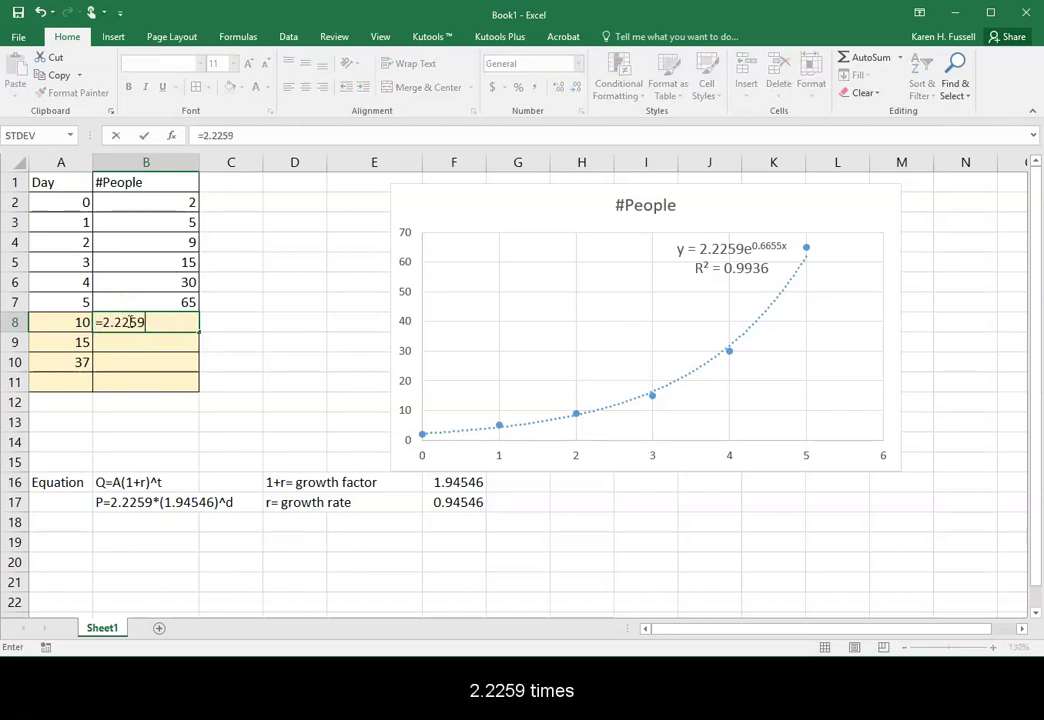
text(*(1.)
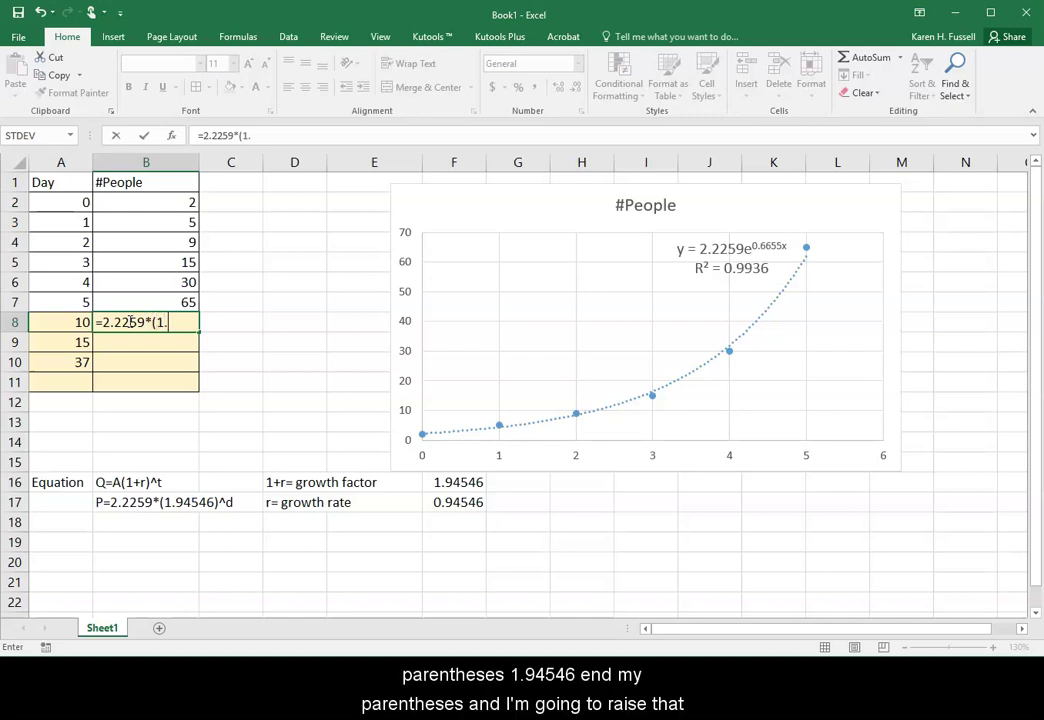
text(94546)^)
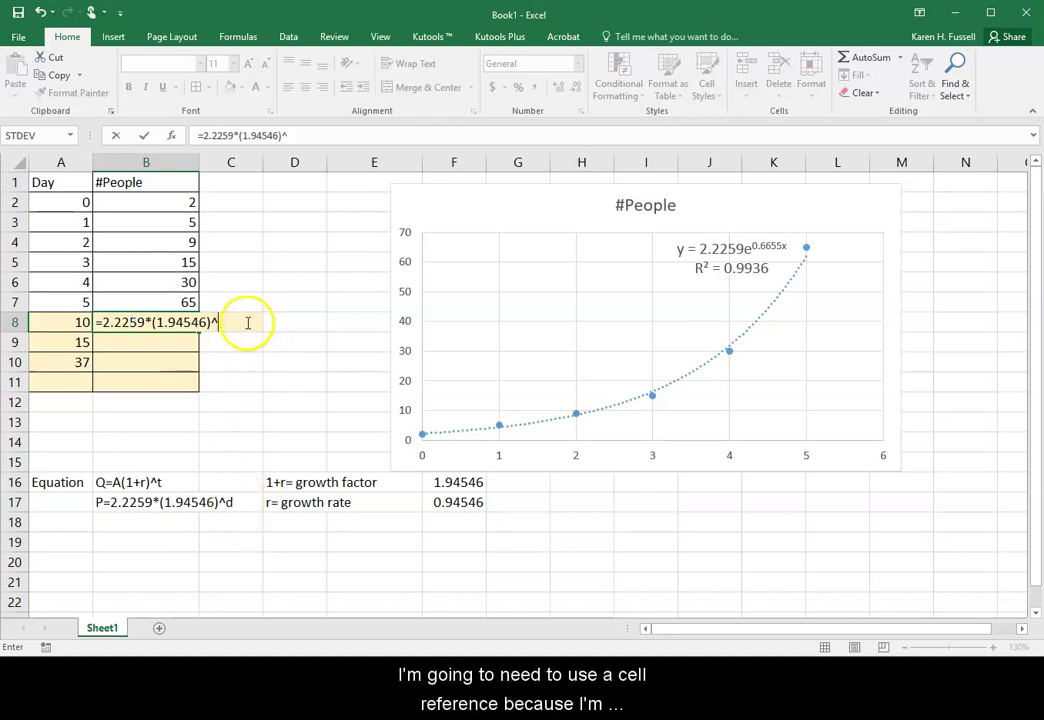
click(61, 320)
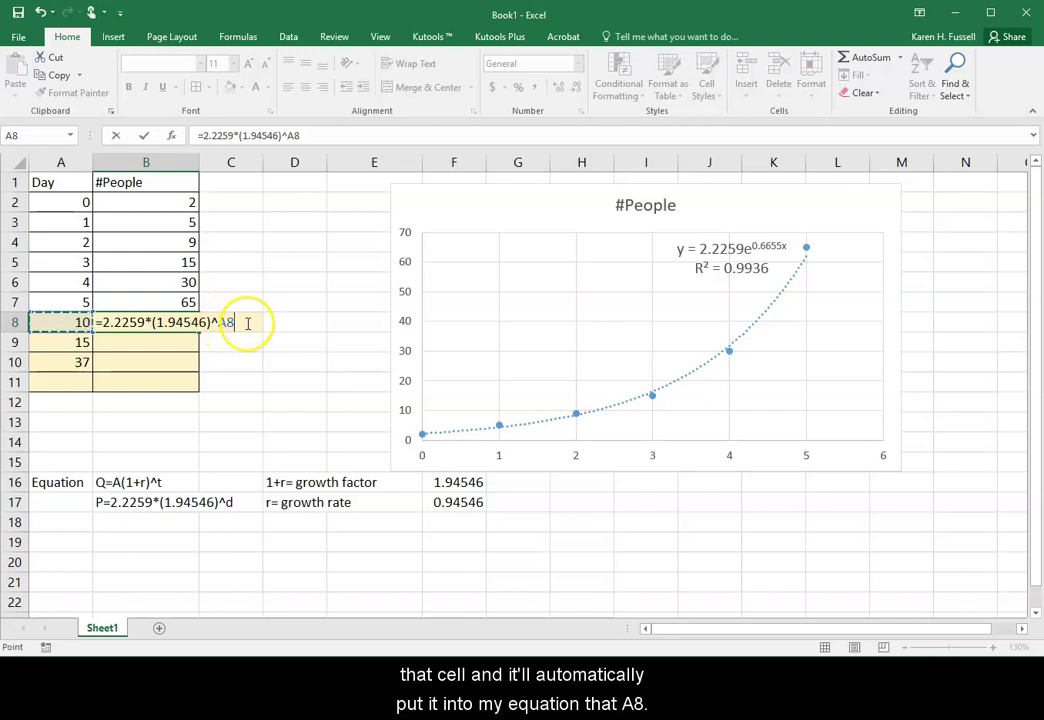
key(Return)
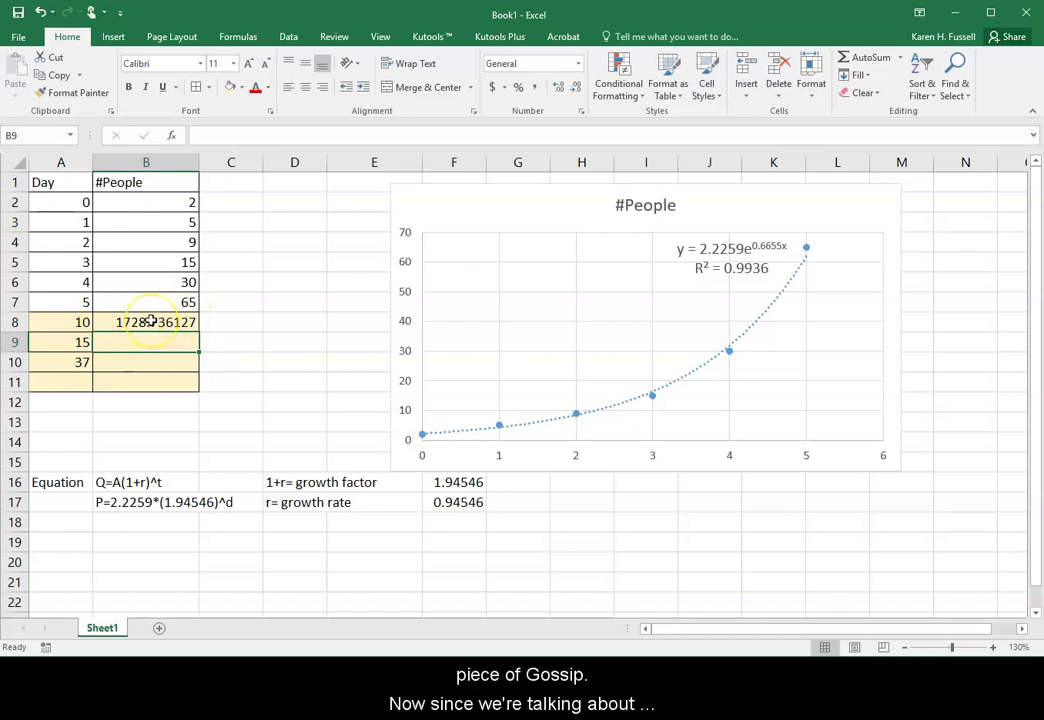
Format B8:B11 as Number with 0 decimal places so B8 shows 1729.
drag(150, 321, 153, 374)
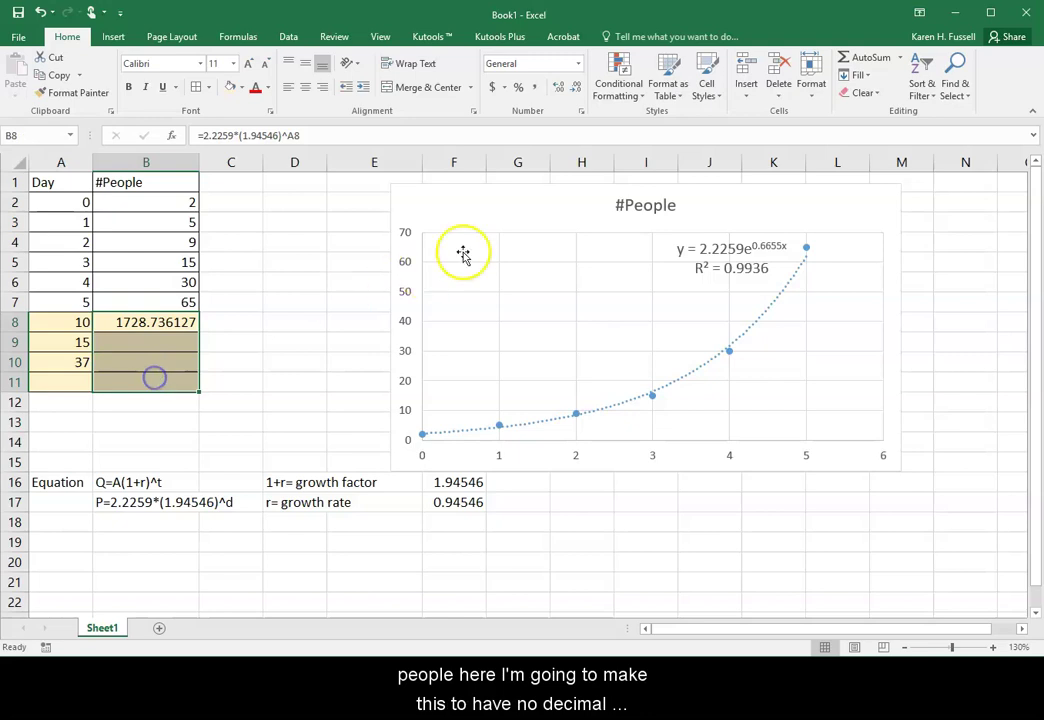
click(581, 116)
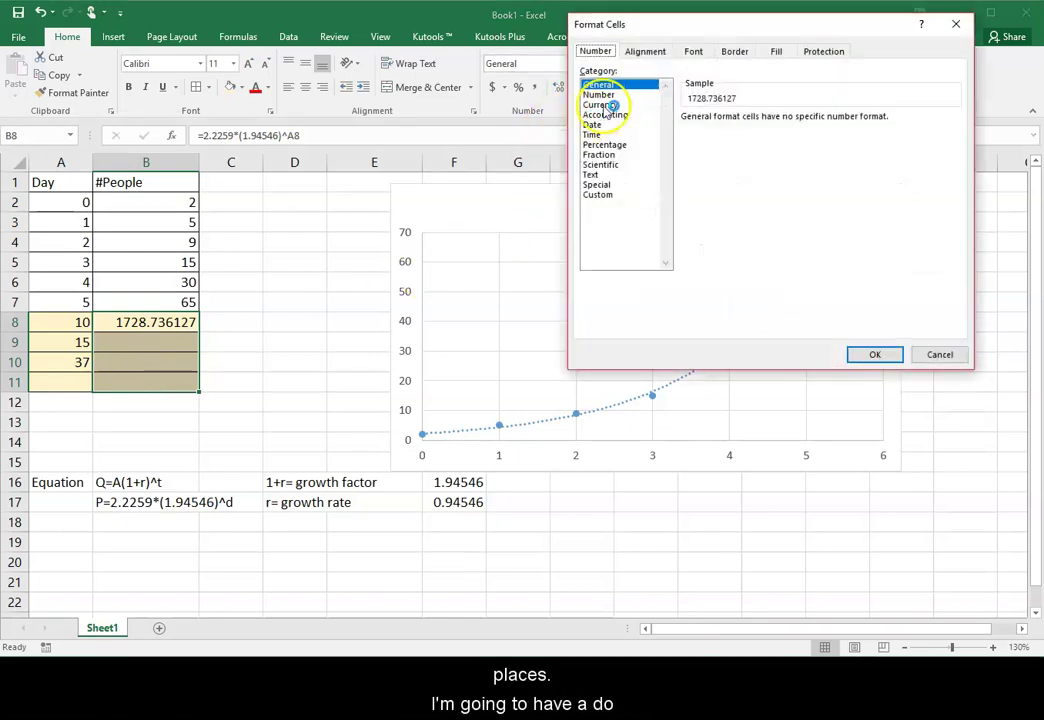
click(603, 95)
click(786, 122)
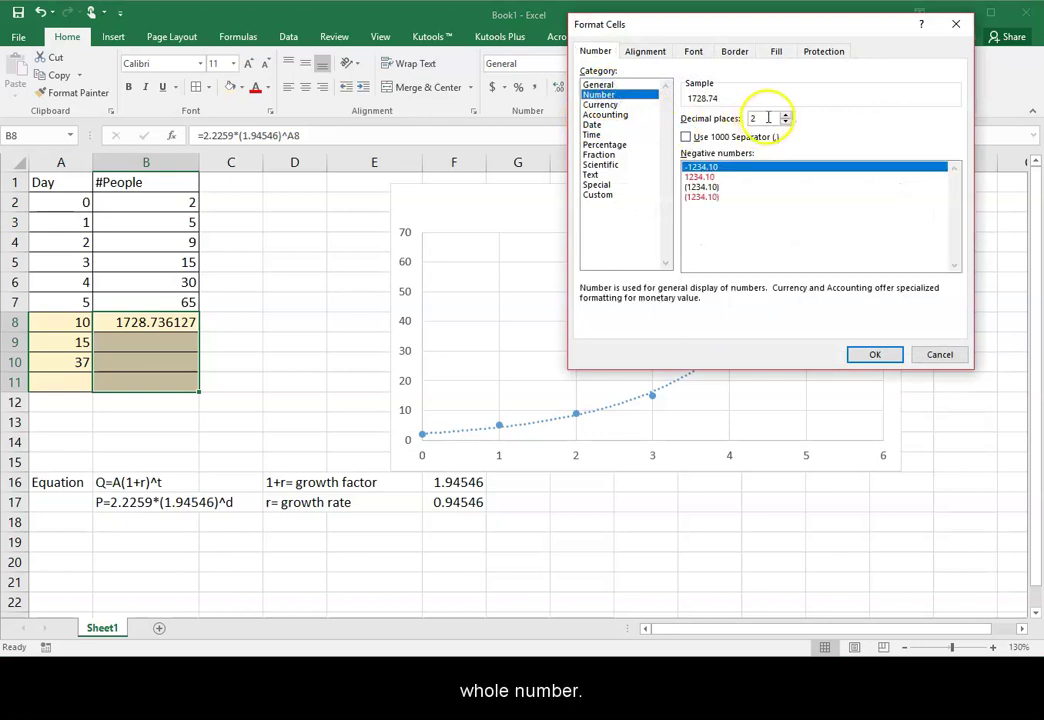
click(786, 123)
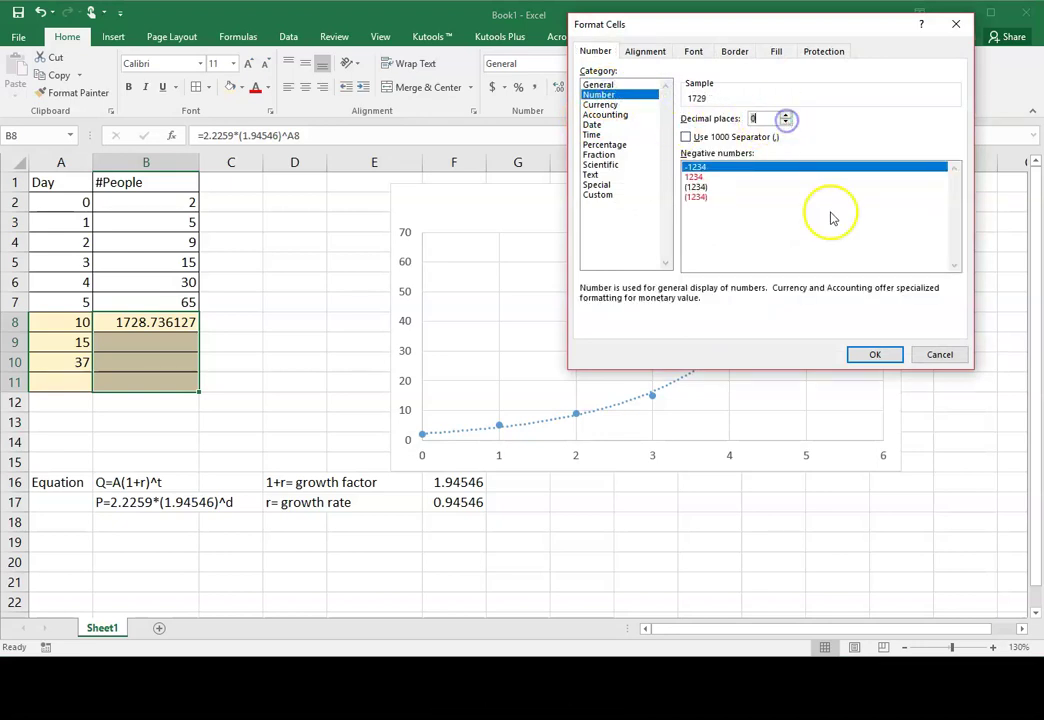
click(880, 355)
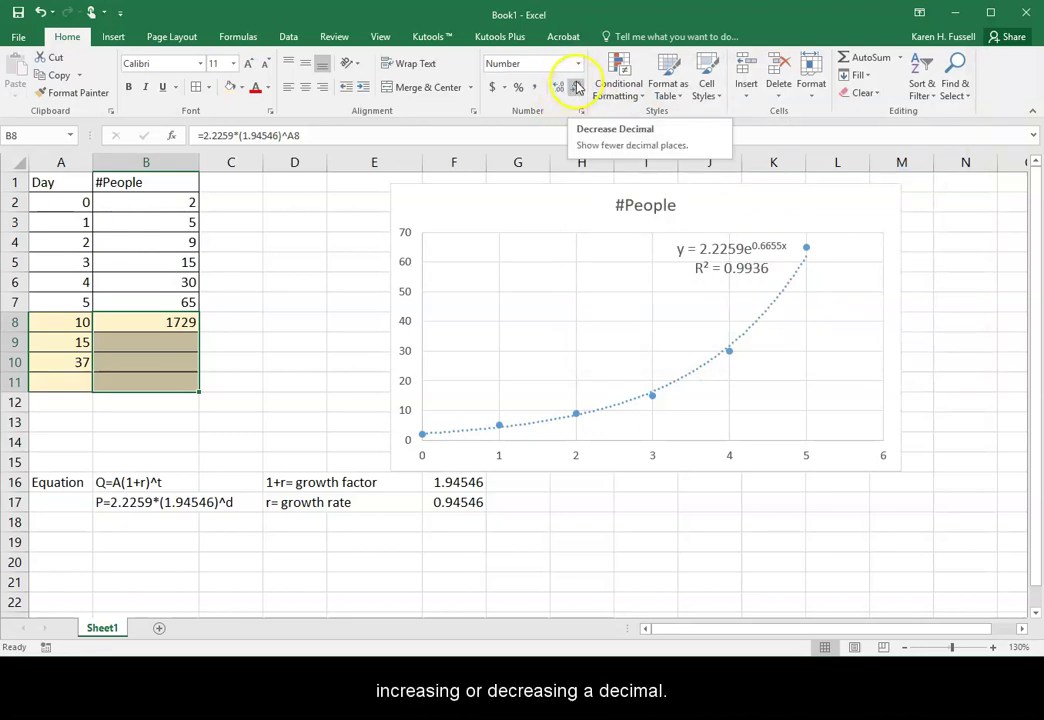
click(157, 328)
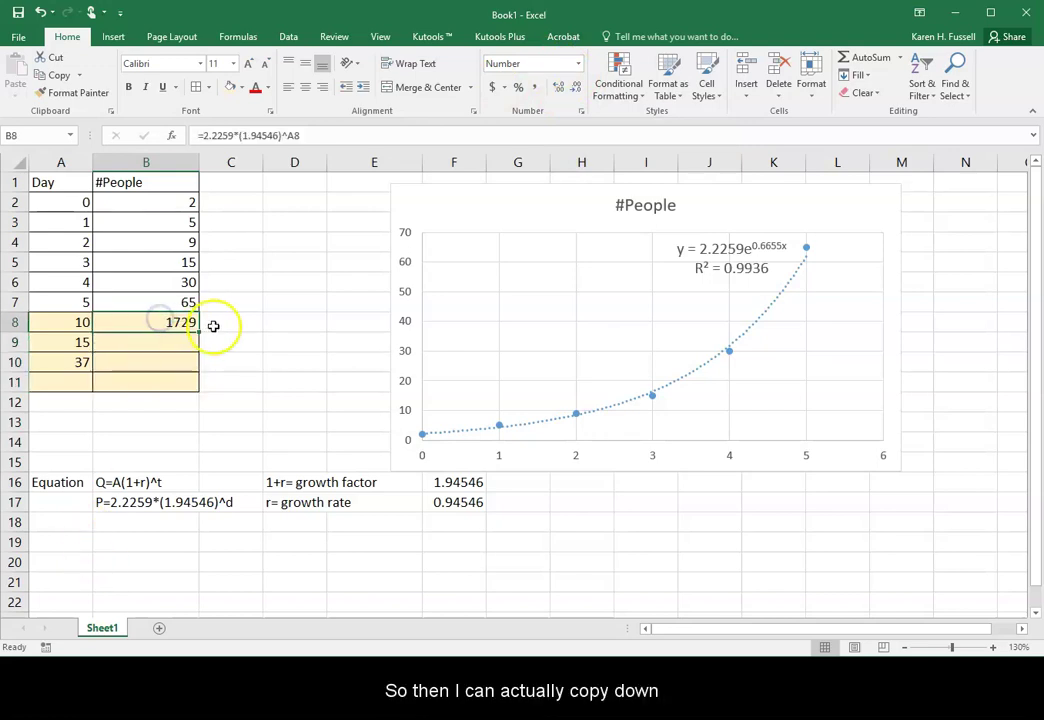
drag(198, 336, 201, 389)
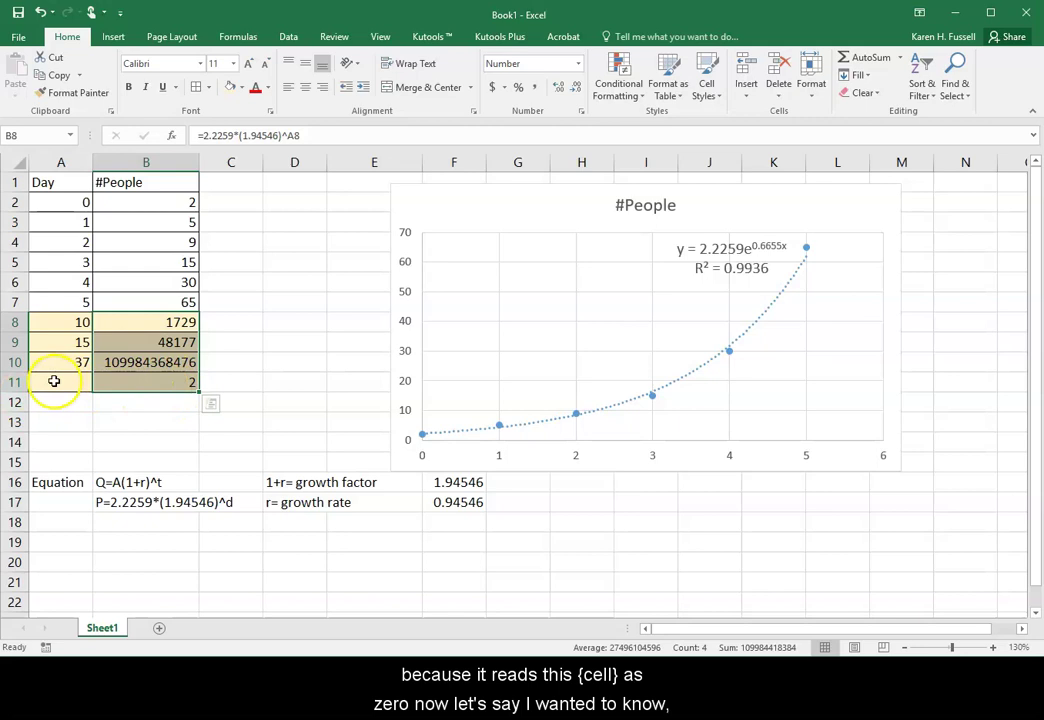
Type the note '100 people' in C11 beside the row-11 prediction in B11.
click(233, 378)
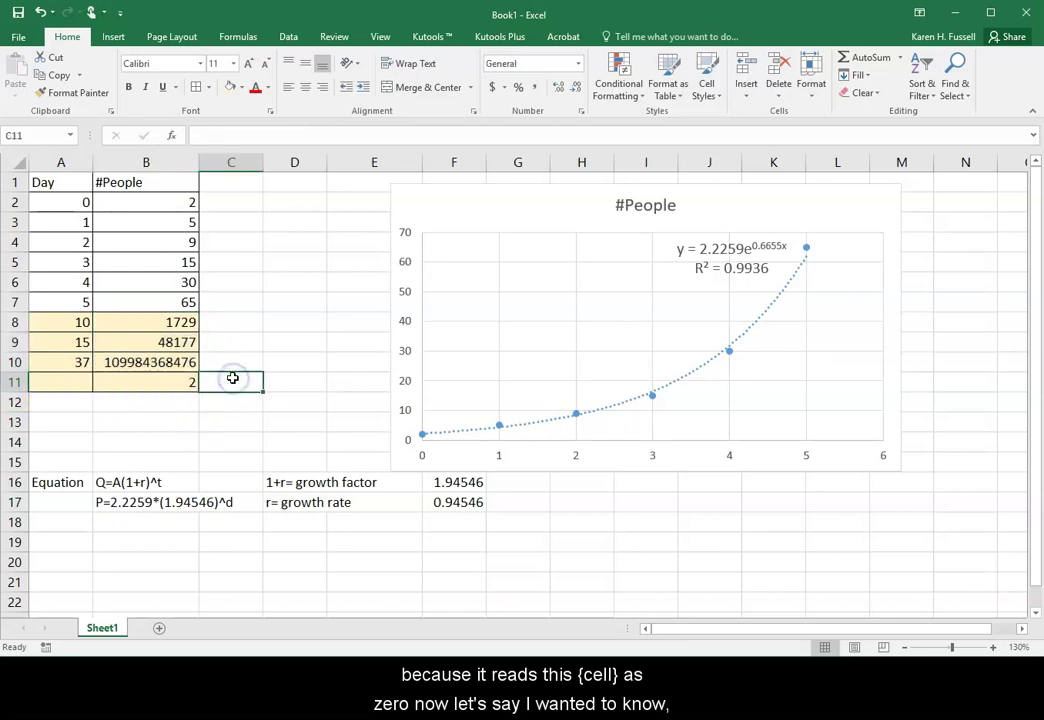
text(100)
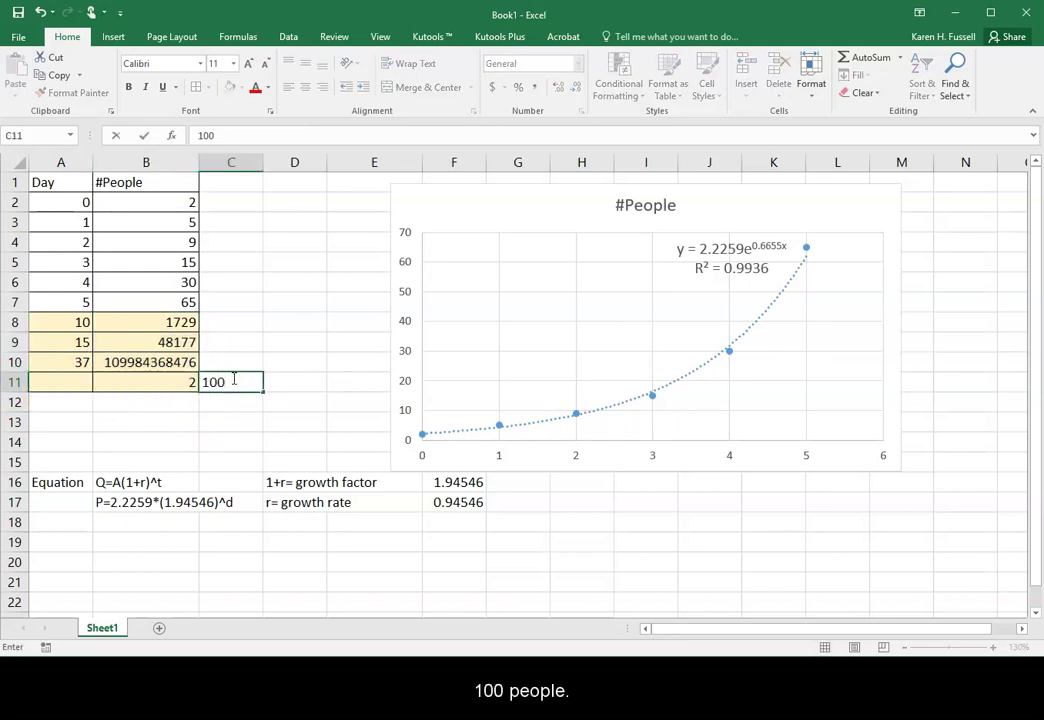
text( people)
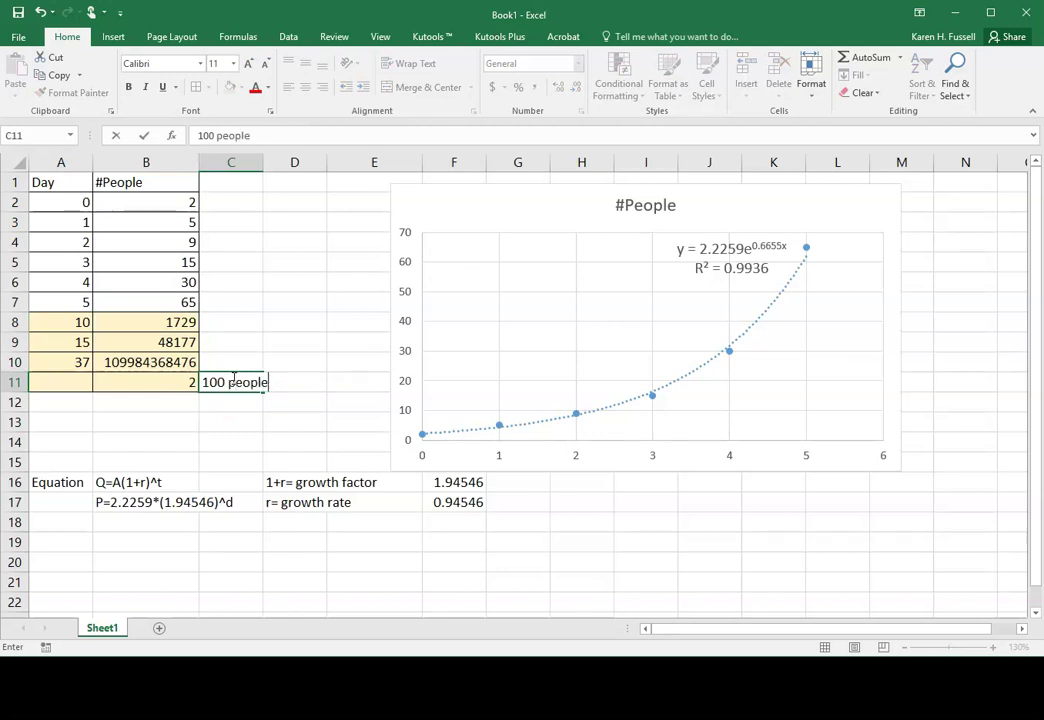
key(Return)
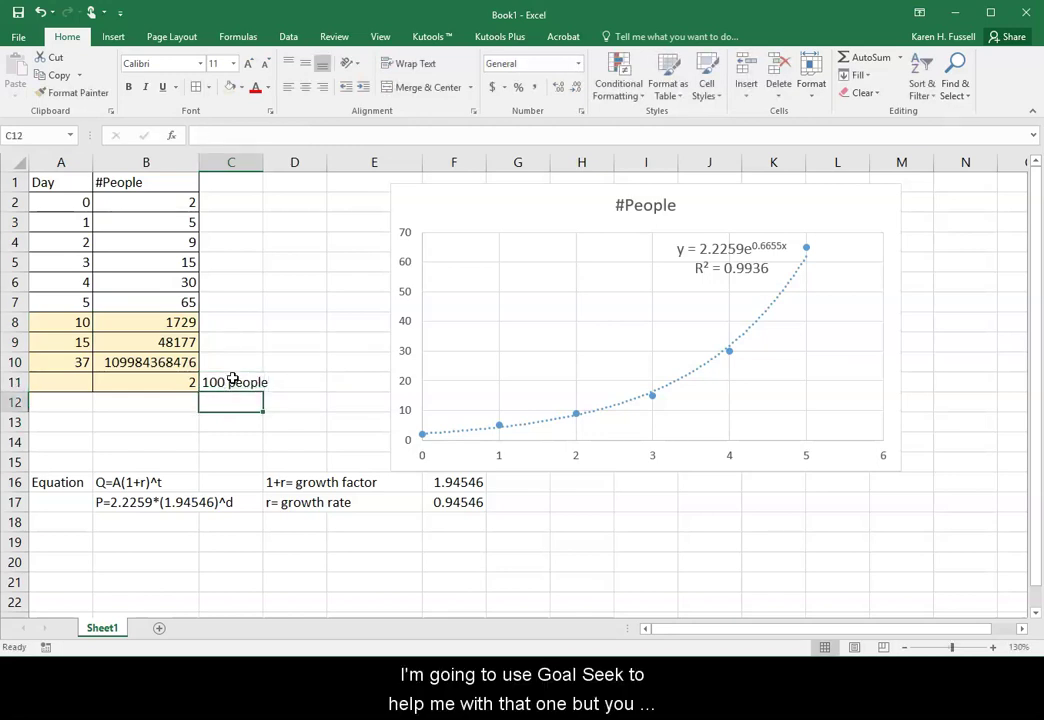
click(163, 381)
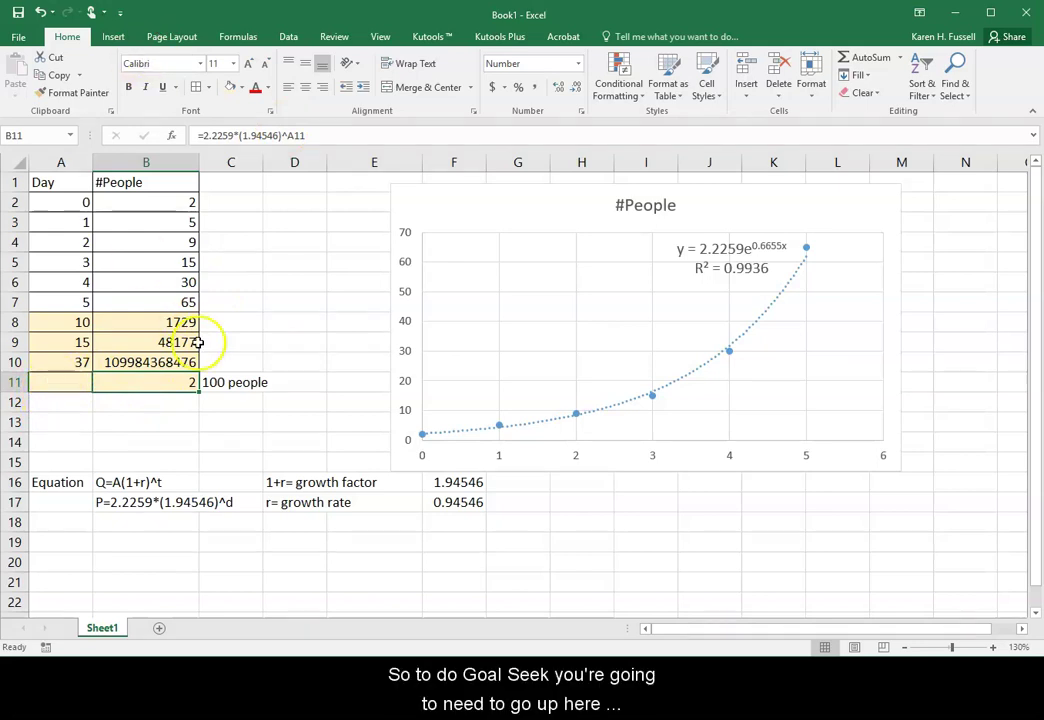
Run Goal Seek to set B11 to 100 by changing the day in A11.
click(285, 38)
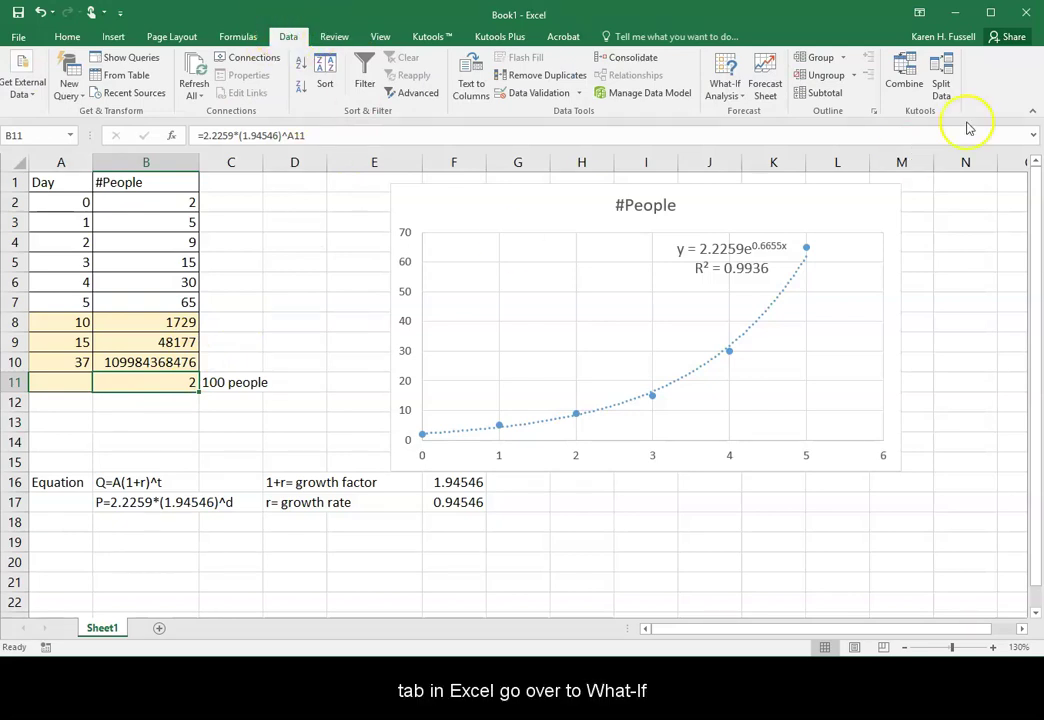
click(729, 80)
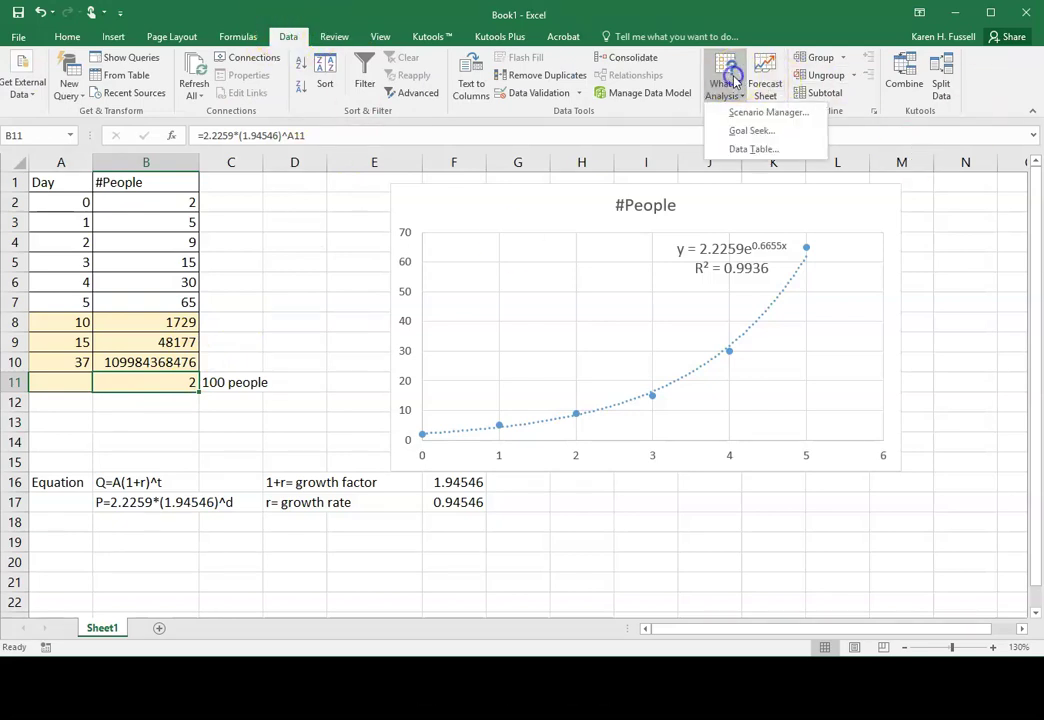
click(752, 130)
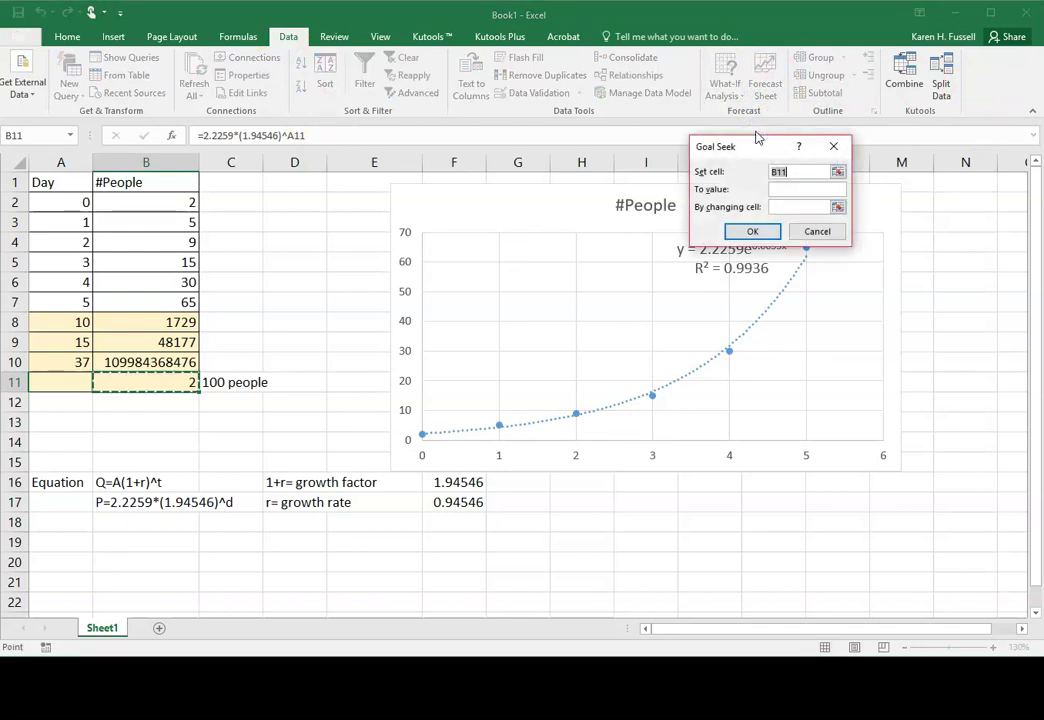
drag(753, 148, 279, 226)
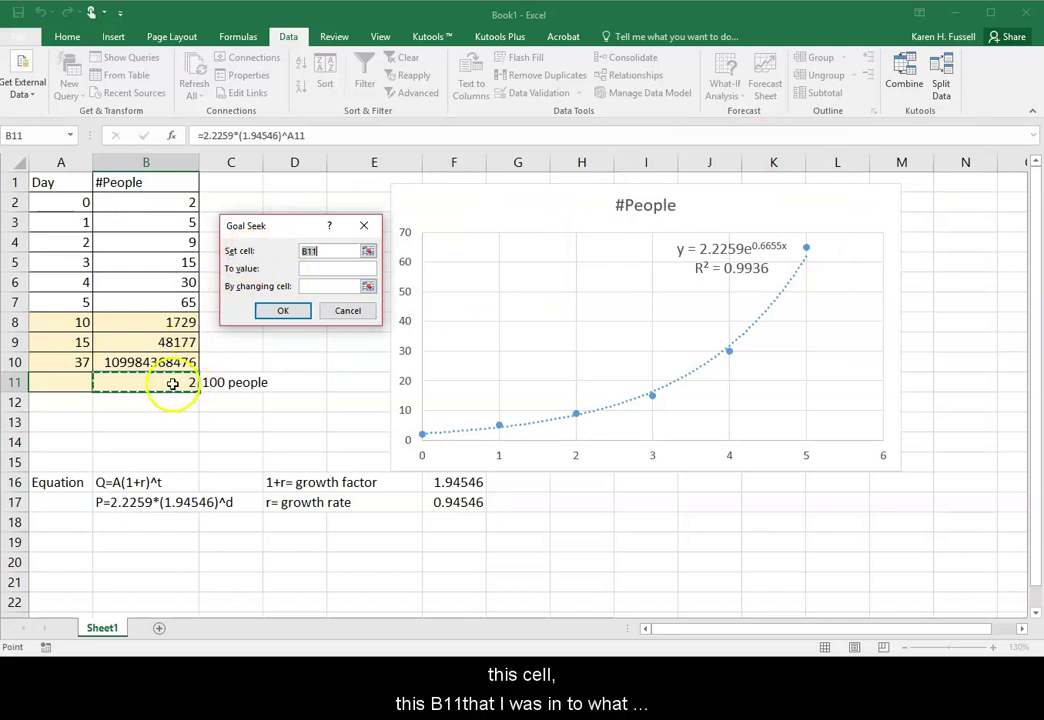
click(323, 270)
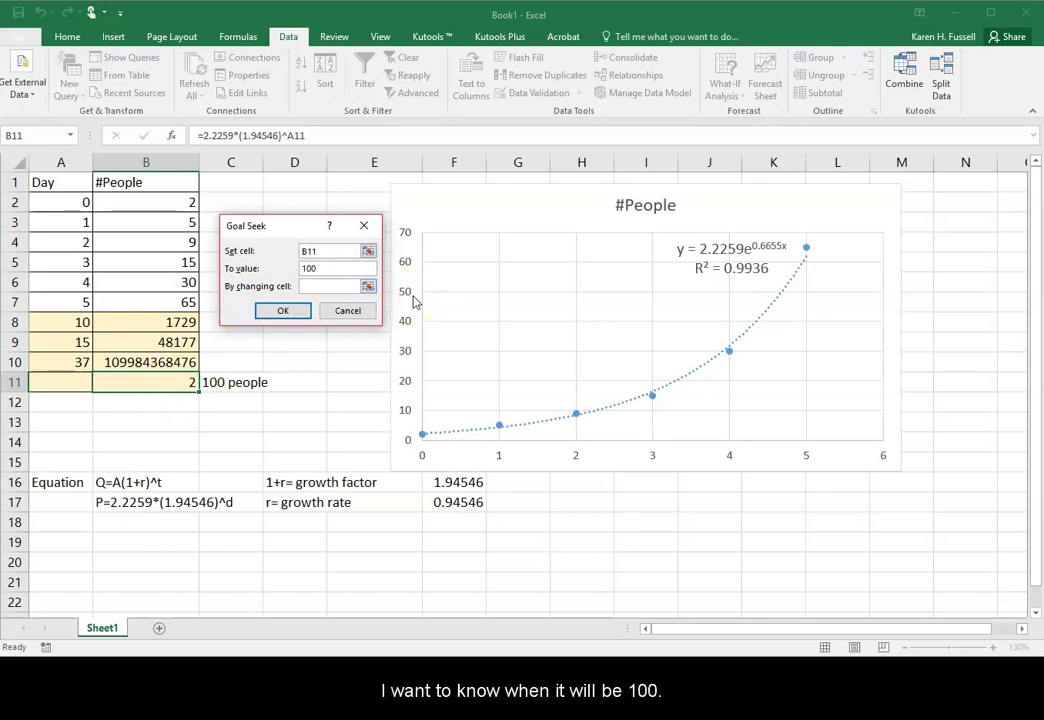
click(331, 285)
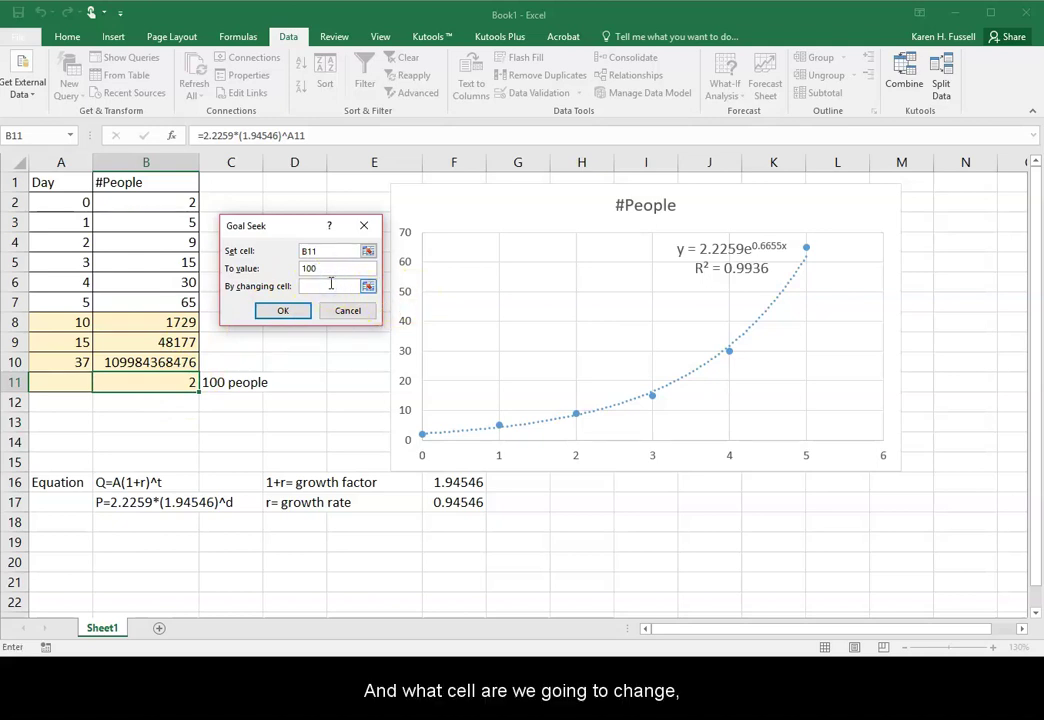
click(51, 381)
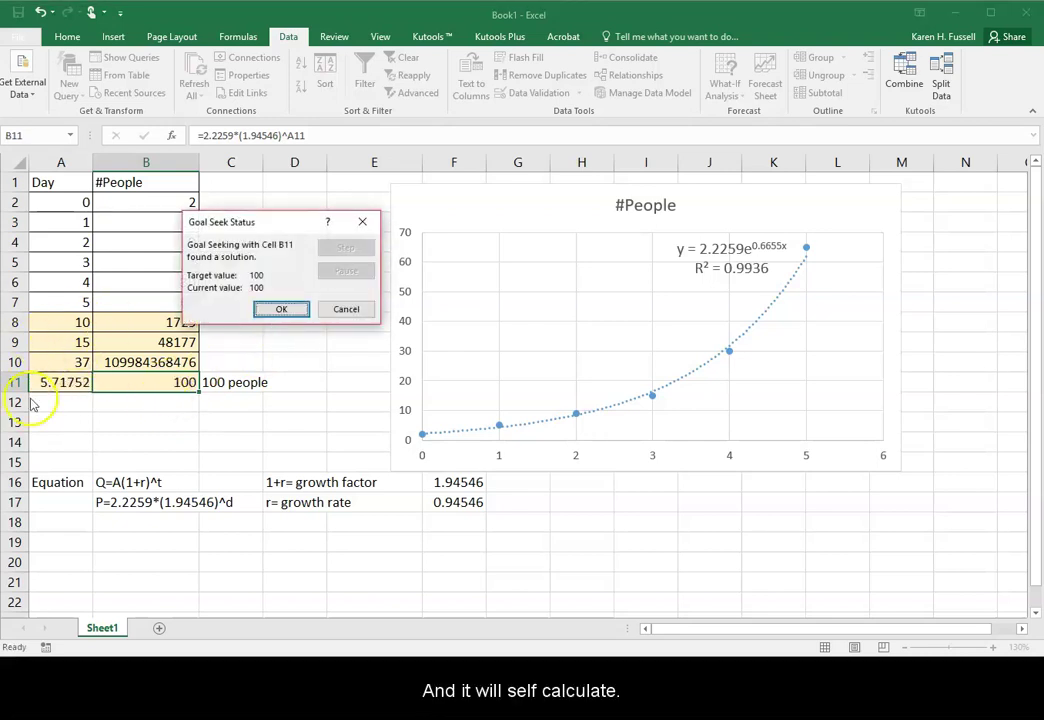
Accept the Goal Seek result, keeping day 5.71752 in A11 for 100 people.
click(284, 309)
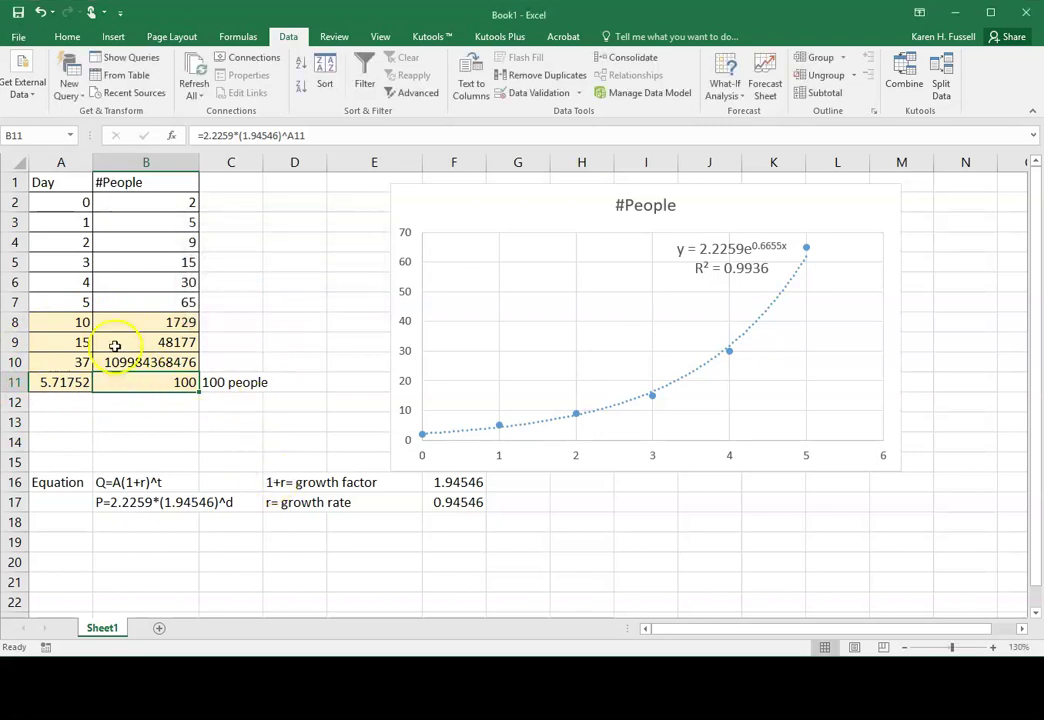